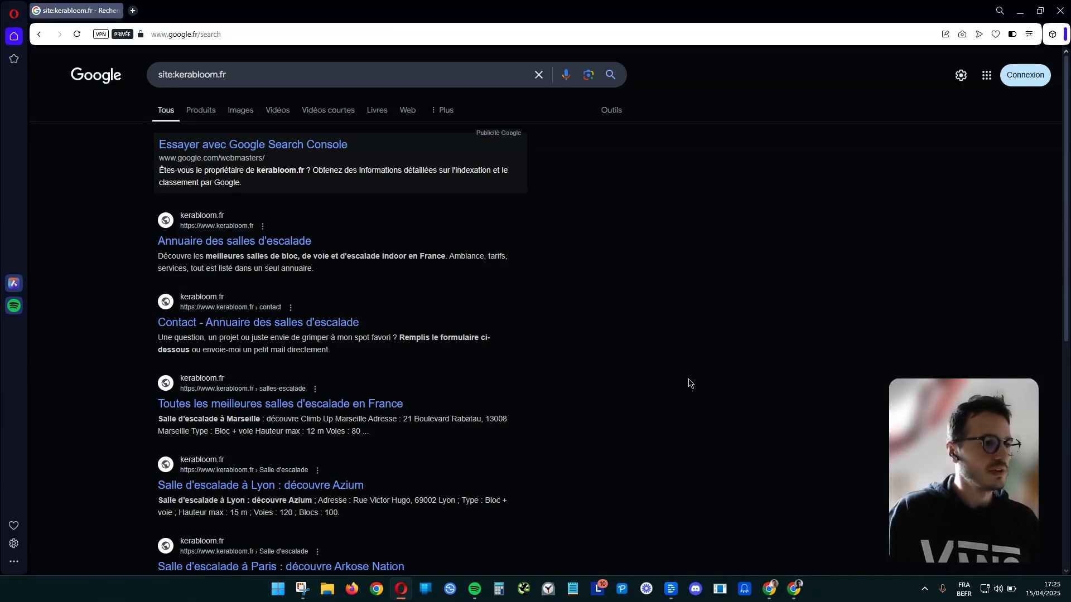
Step: Extend the Google query to site:kerabloom.fr/salles-escalade and run the search
click(363, 77)
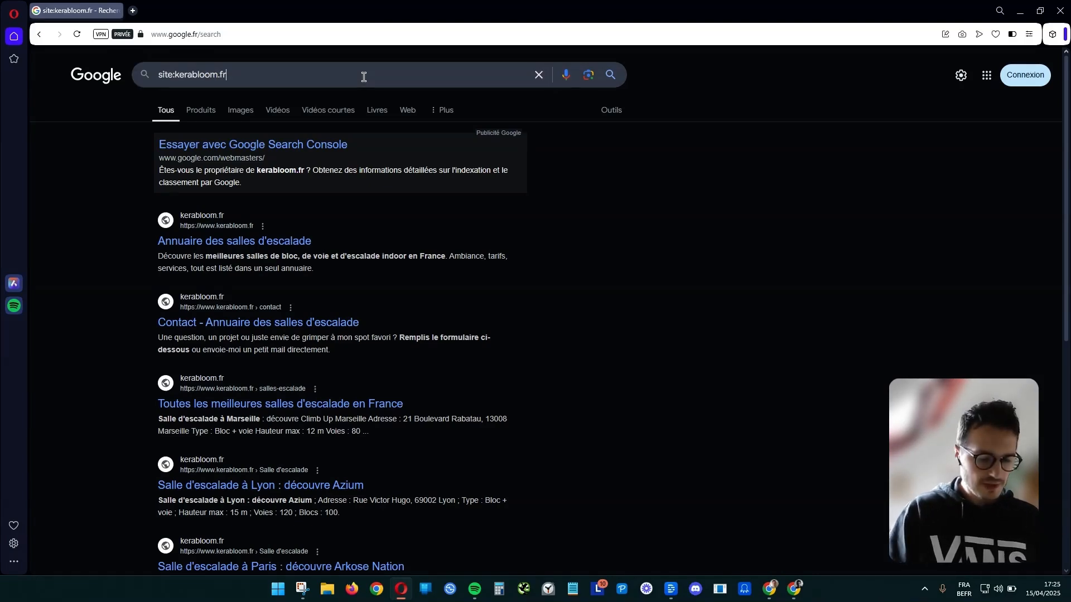
text(/)
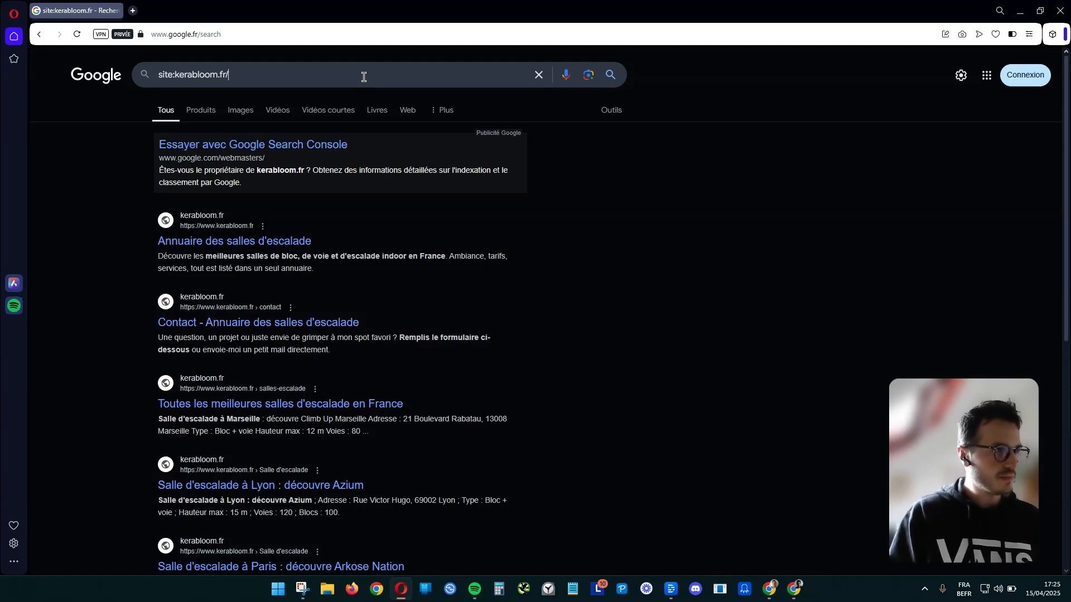
text(s)
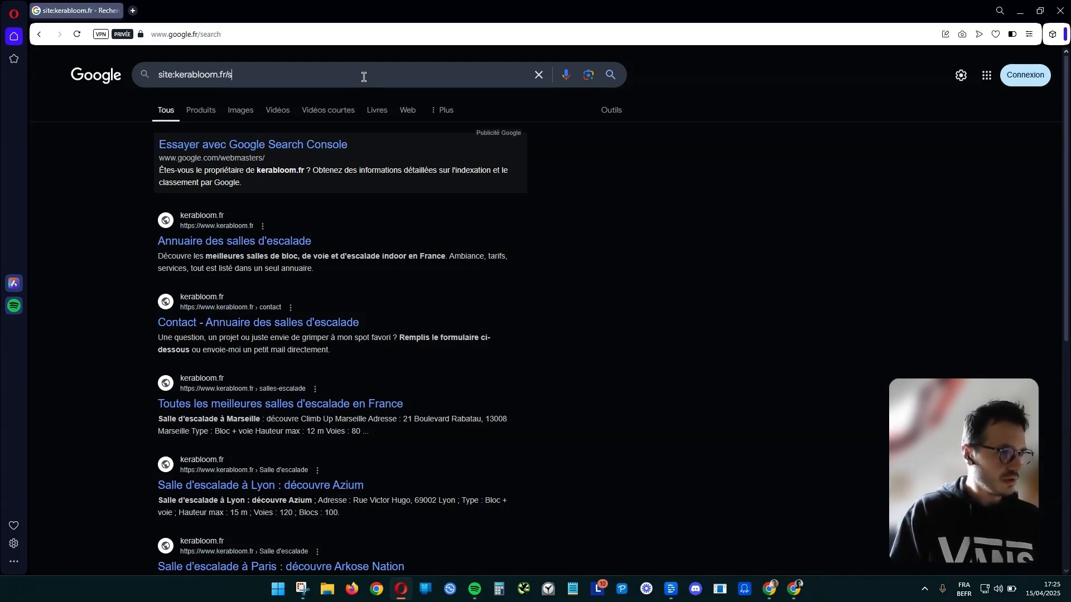
text(alles-escalade)
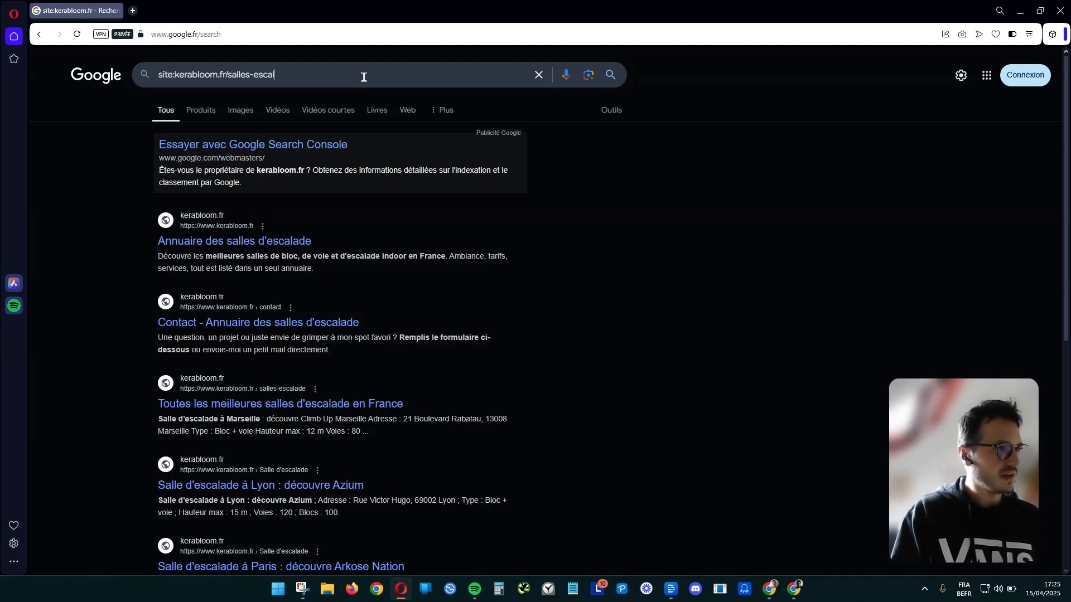
key(Return)
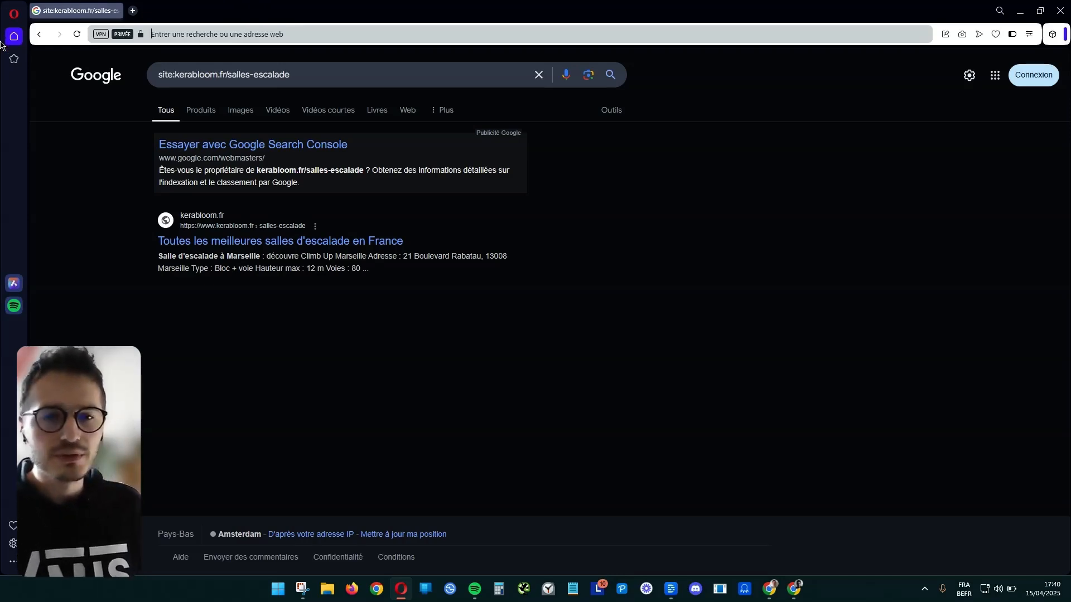
Step: Clear the Google query and go to the website kerabloom.fr
click(376, 72)
drag(373, 71, 157, 74)
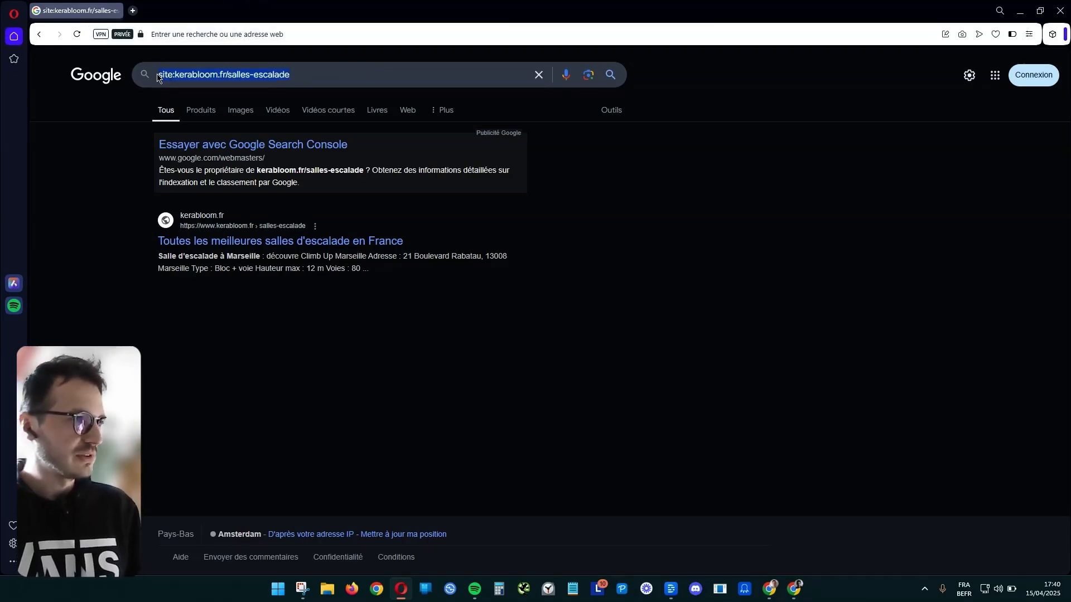
key(BackSpace)
click(195, 29)
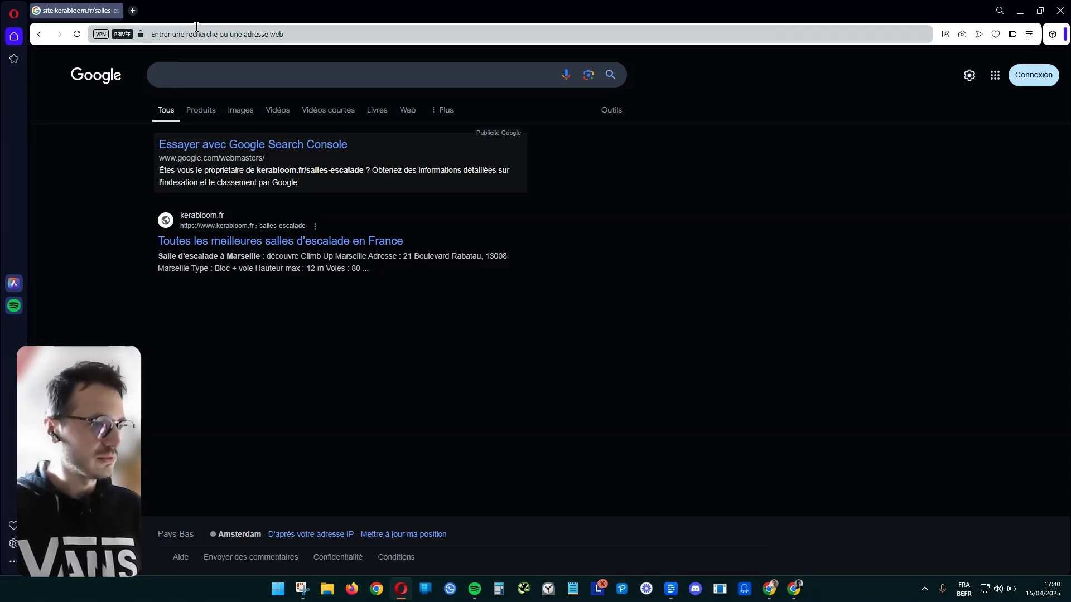
text(kerablo)
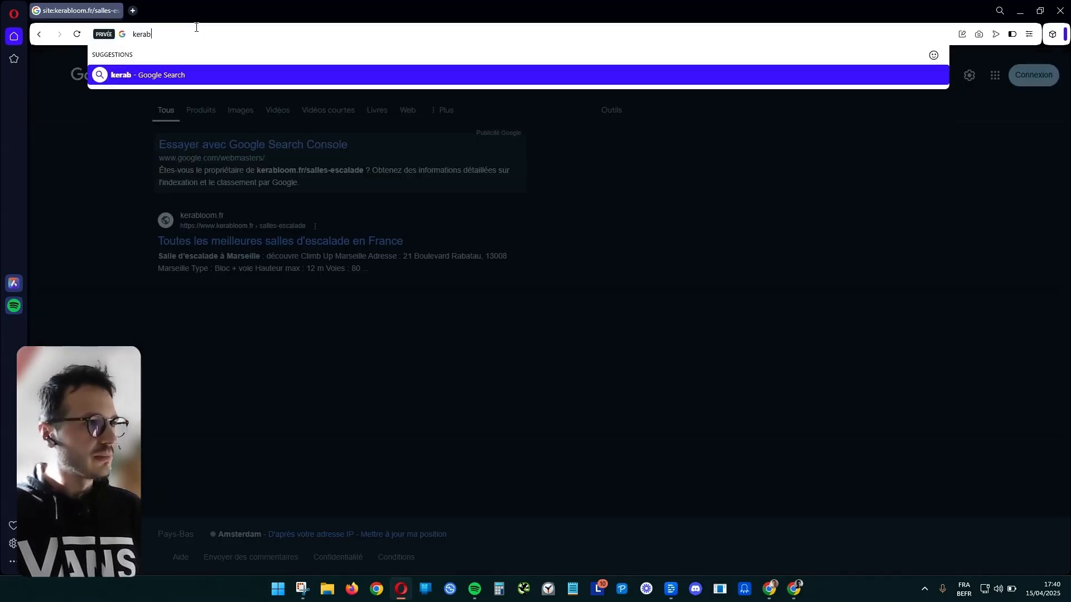
text(om.fr)
key(Return)
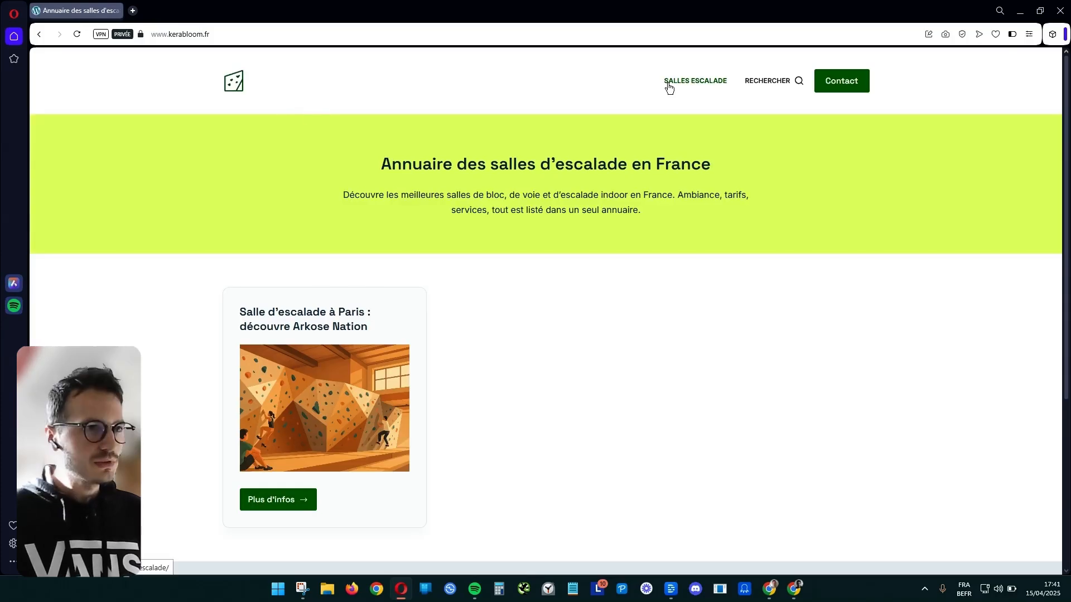
Step: Open the MROC Villeurbanne page from the site's footer links and look through its content
scroll(547, 198, down, 5)
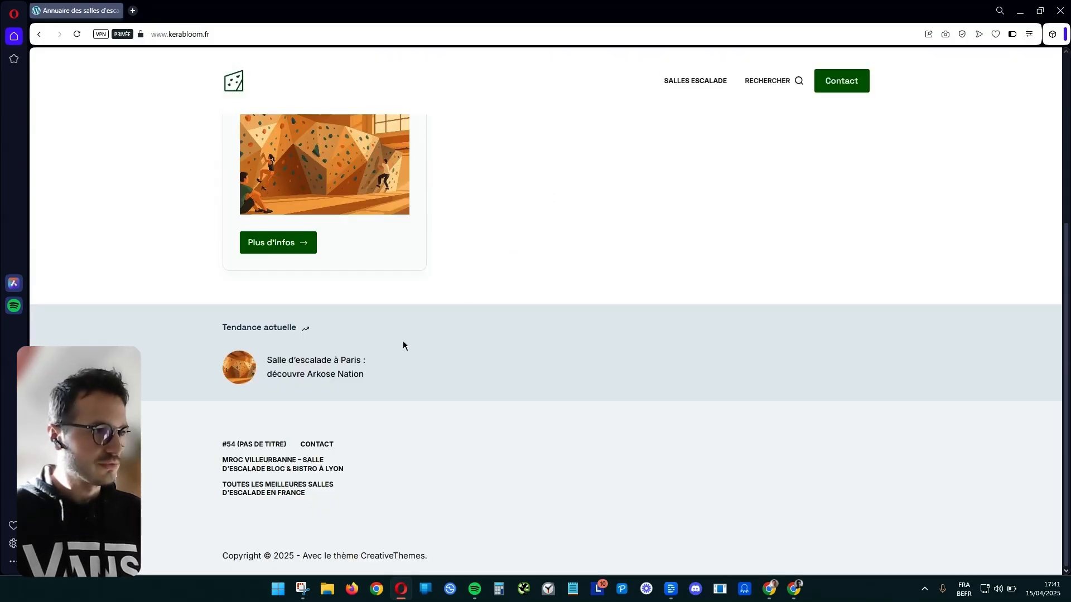
click(309, 463)
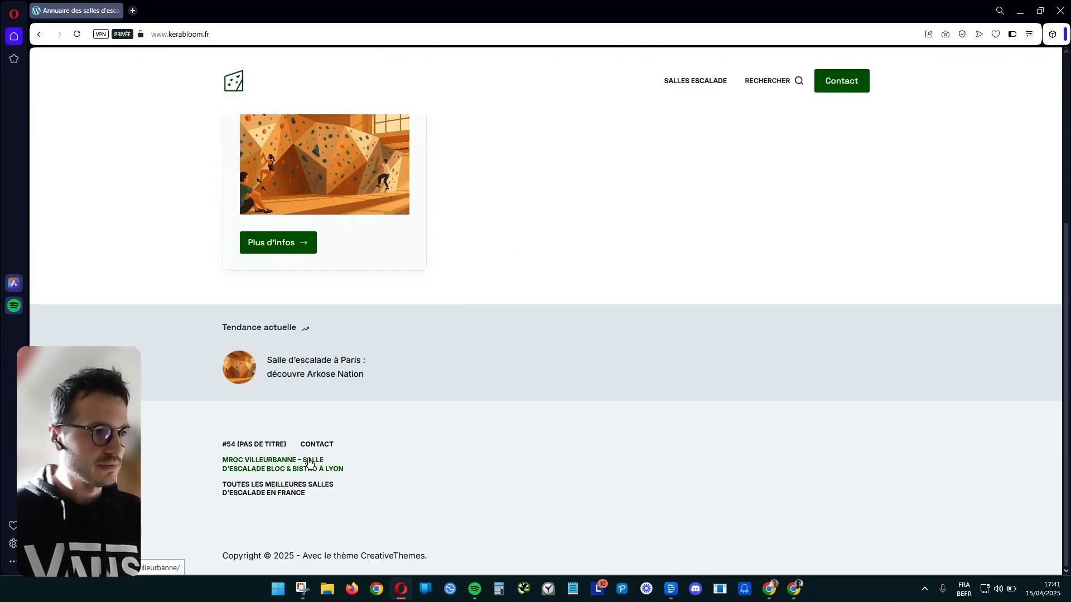
scroll(519, 266, down, 10)
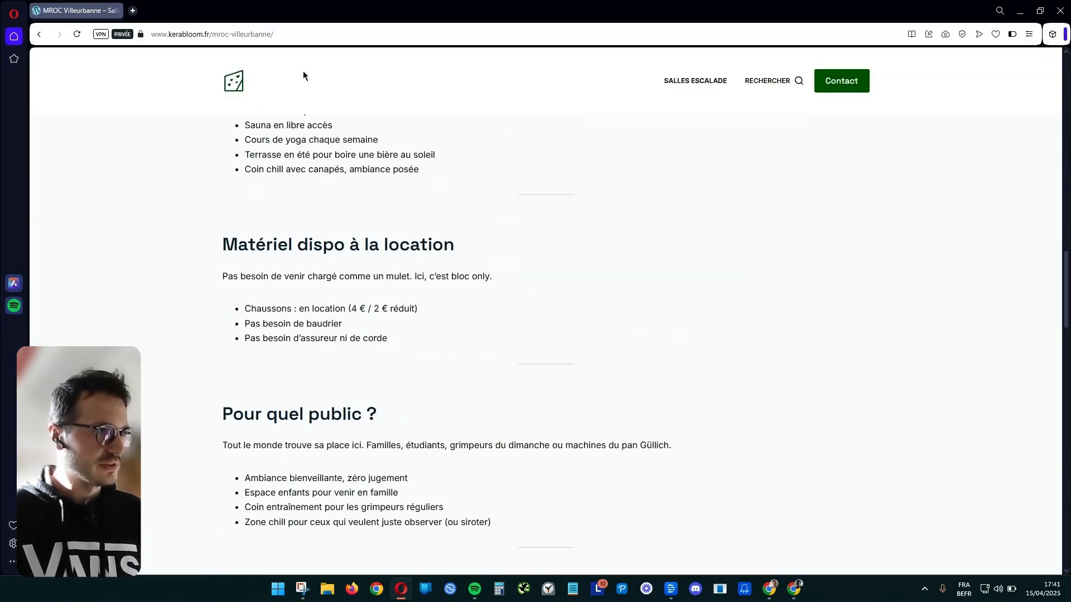
Step: Copy the MROC Villeurbanne page's address and bring up Google by searching for "google"
click(319, 33)
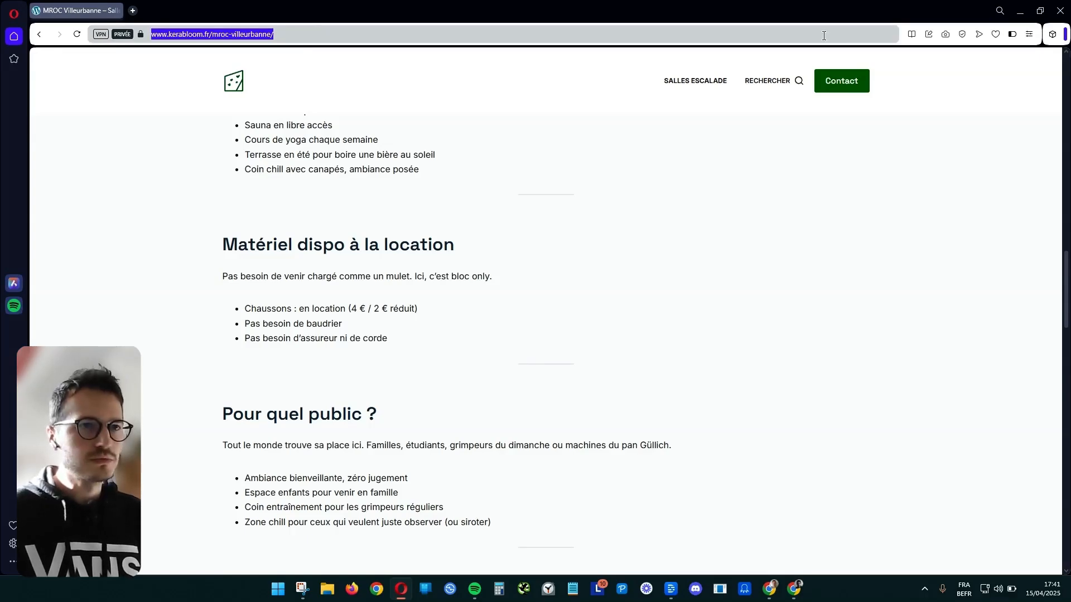
text(google)
key(Return)
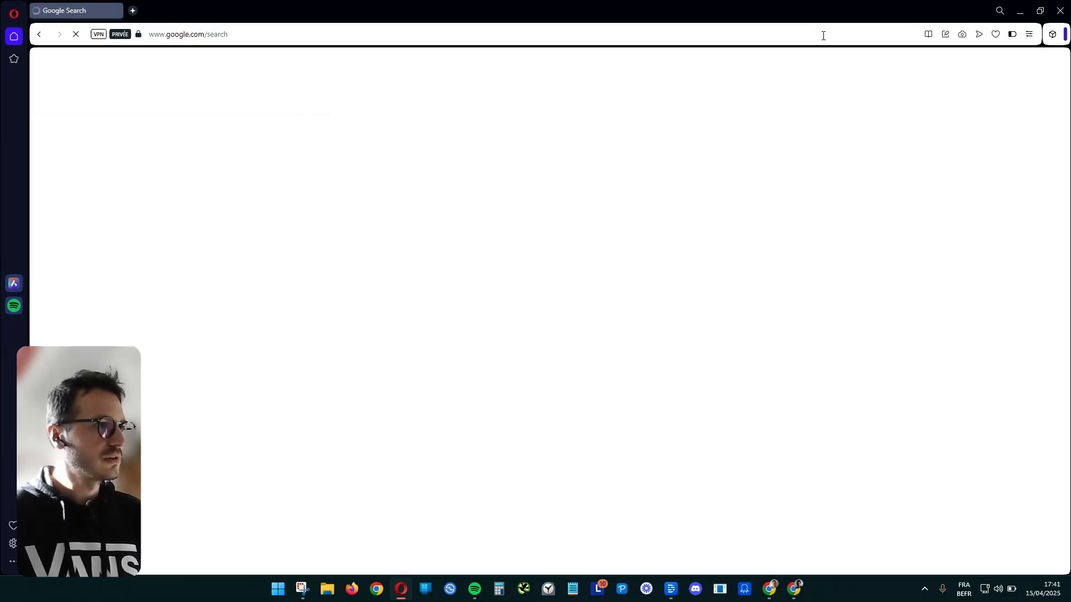
click(518, 484)
click(282, 84)
key(ctrl+a)
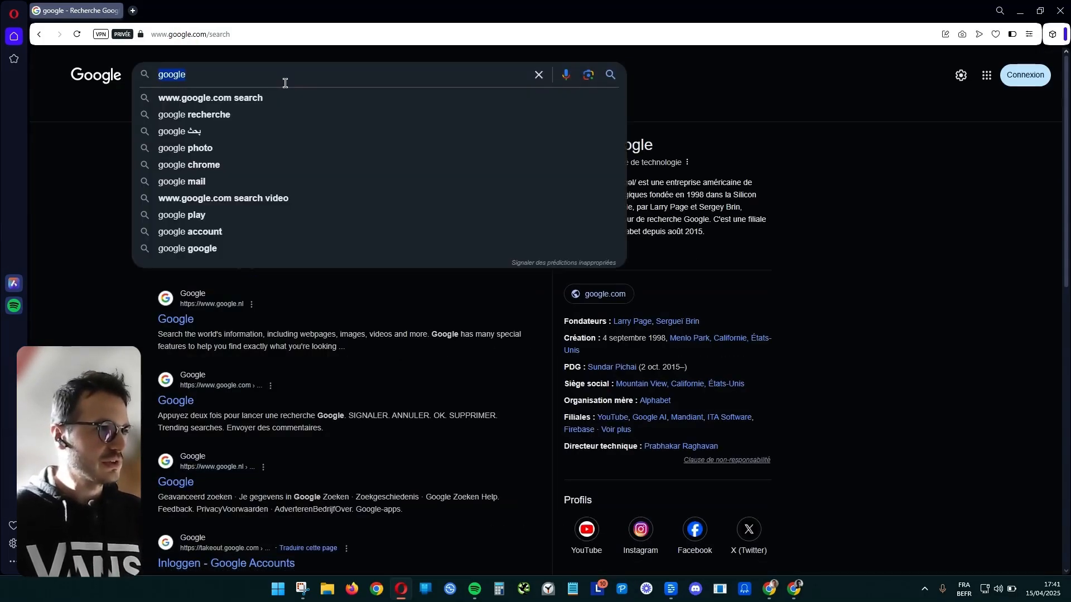
text(sitz)
key(BackSpace)
key(BackSpace)
text(t)
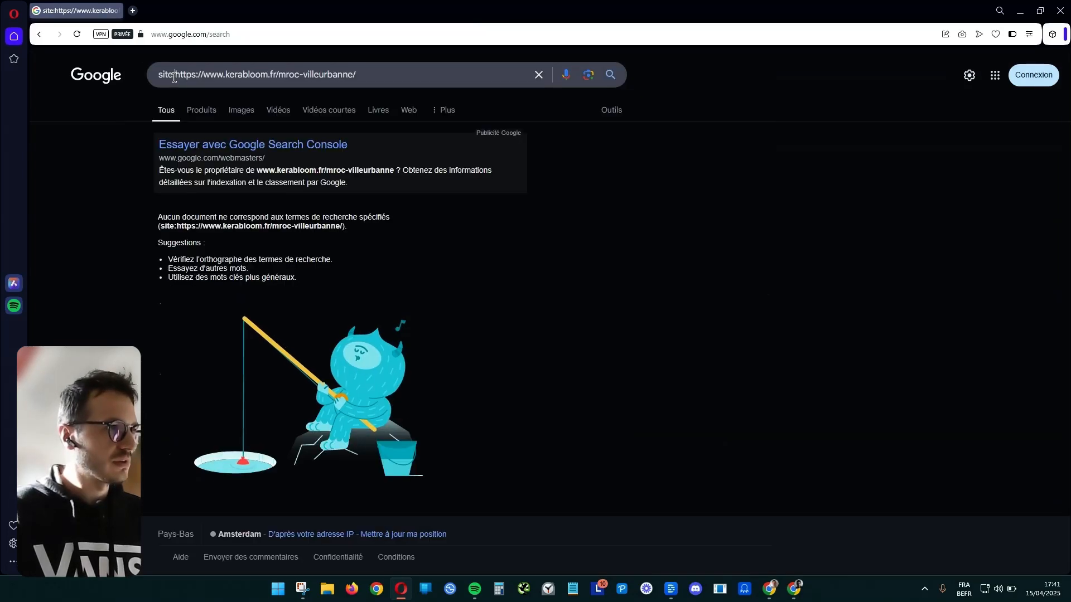
click(174, 77)
click(369, 72)
key(Return)
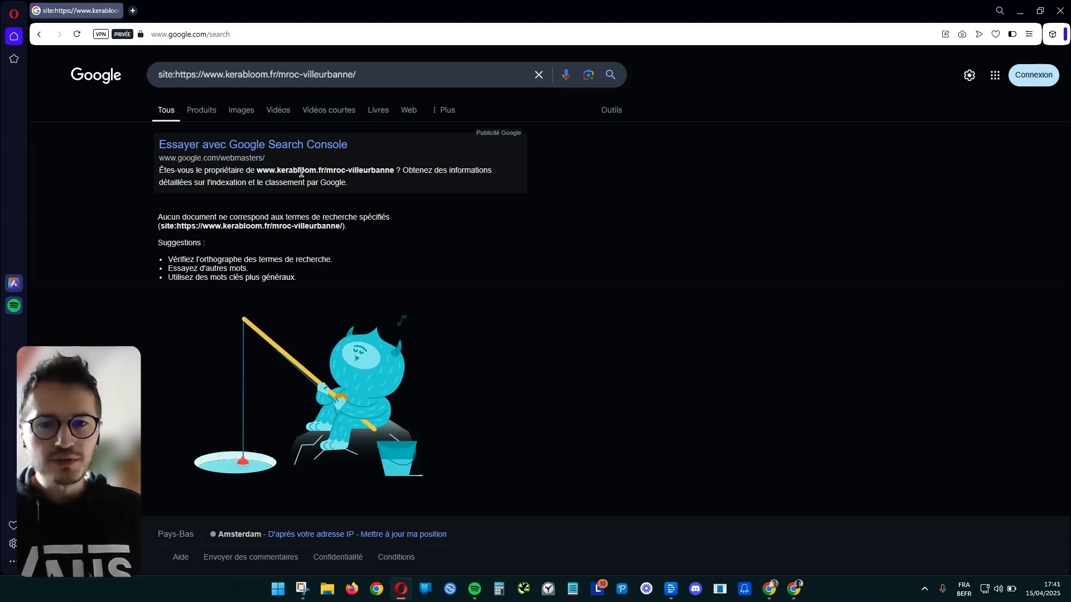
Step: Search Google for "google search console", open the Google Search Console Tools result and start using the service
double_click(294, 75)
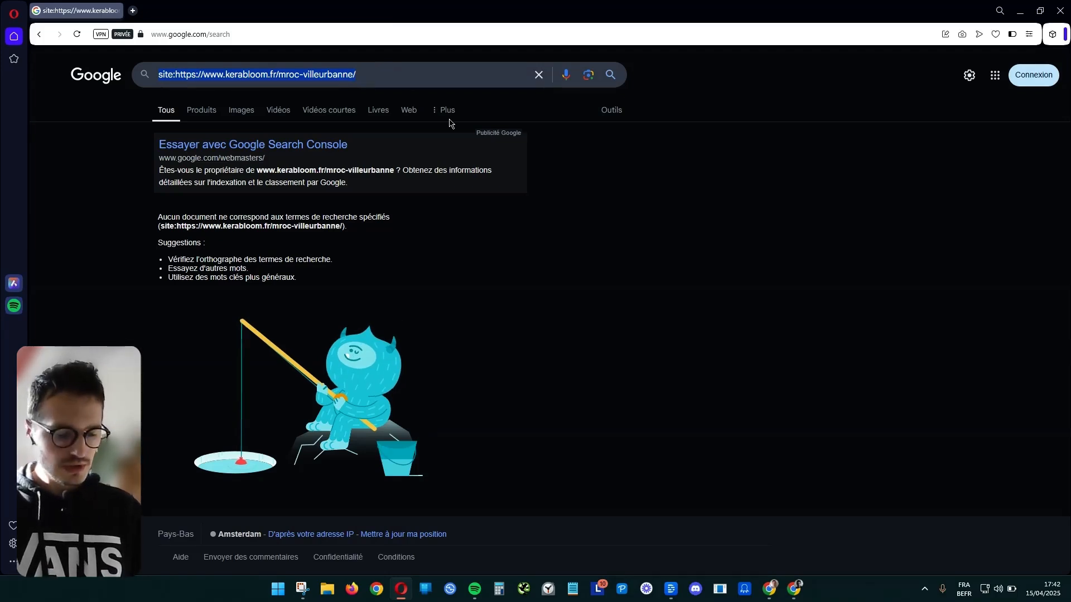
text(goog)
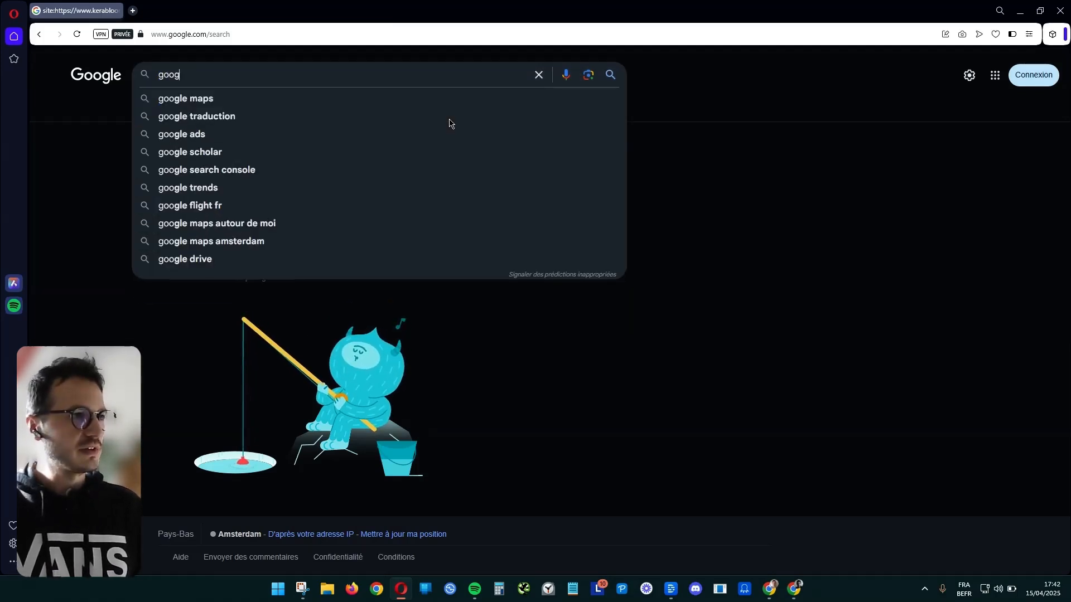
click(234, 170)
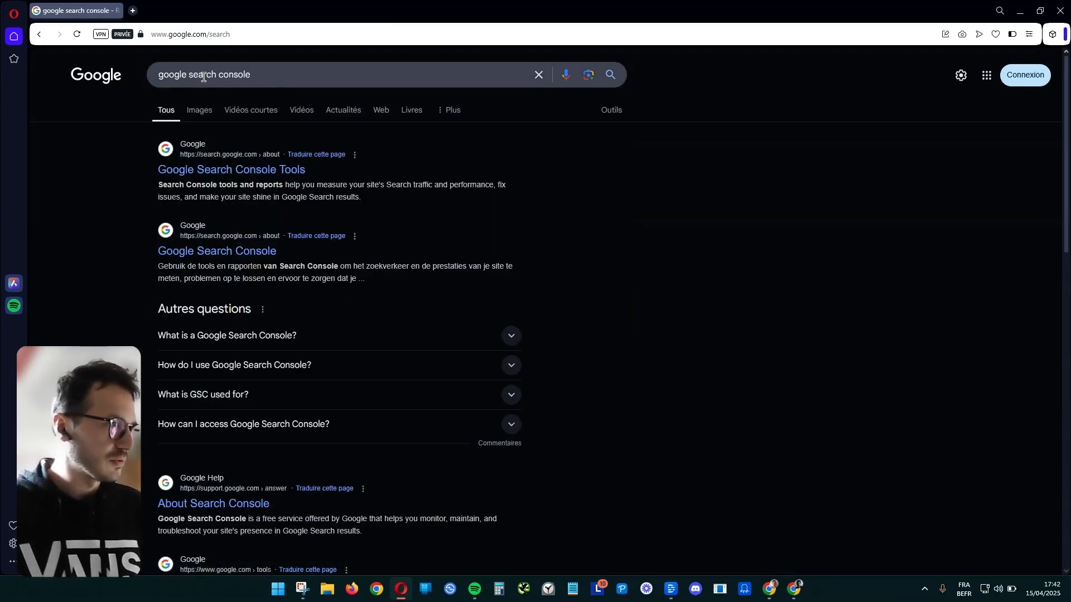
click(227, 176)
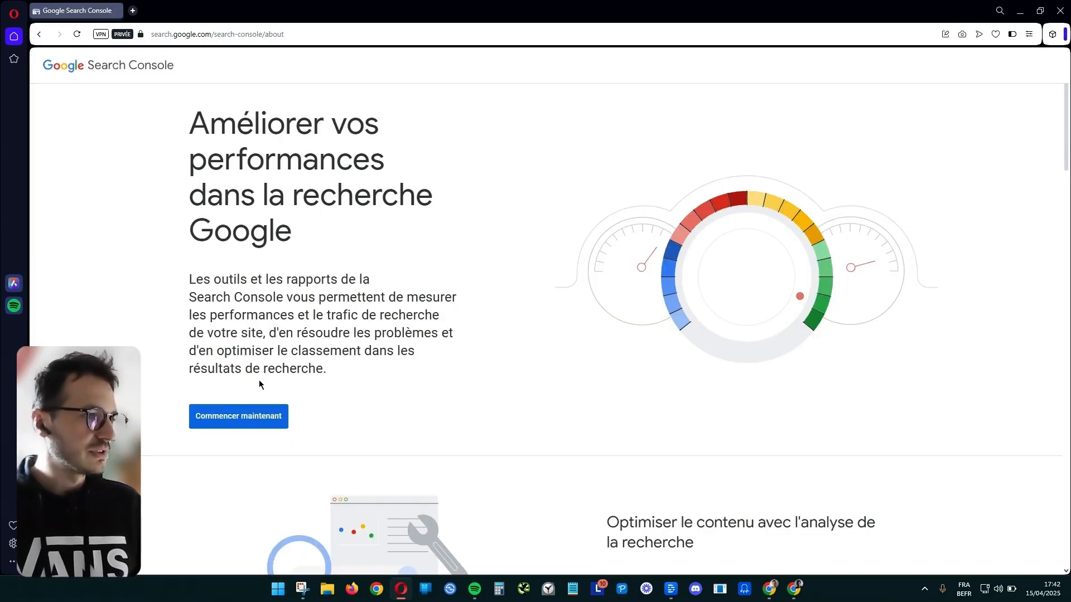
click(249, 413)
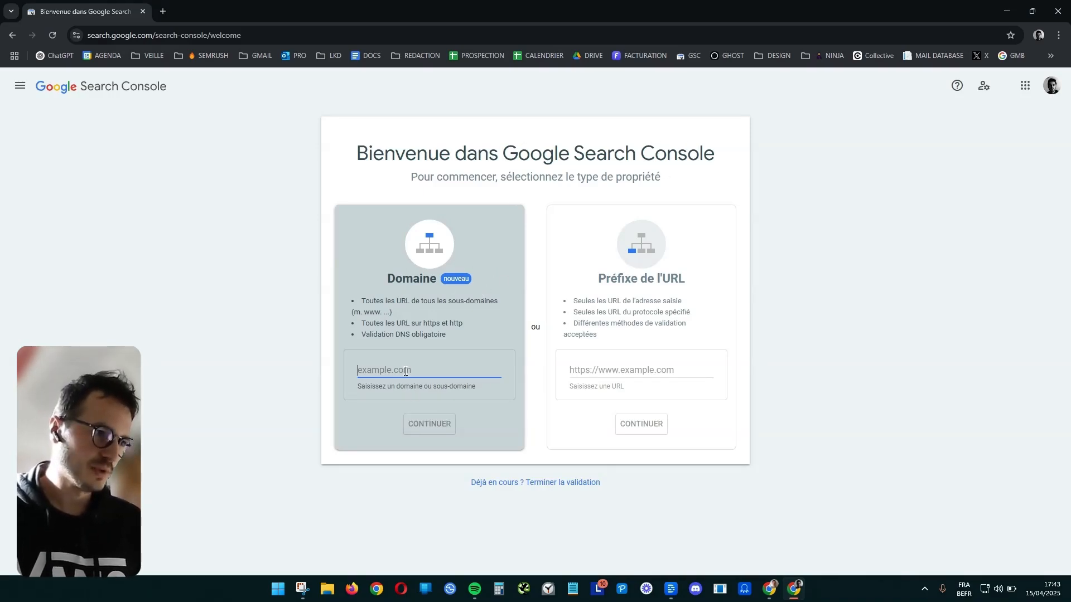
Step: Enter kerabloom.fr as a Domain-type property in Search Console and continue to its validation
text(kerabloom)
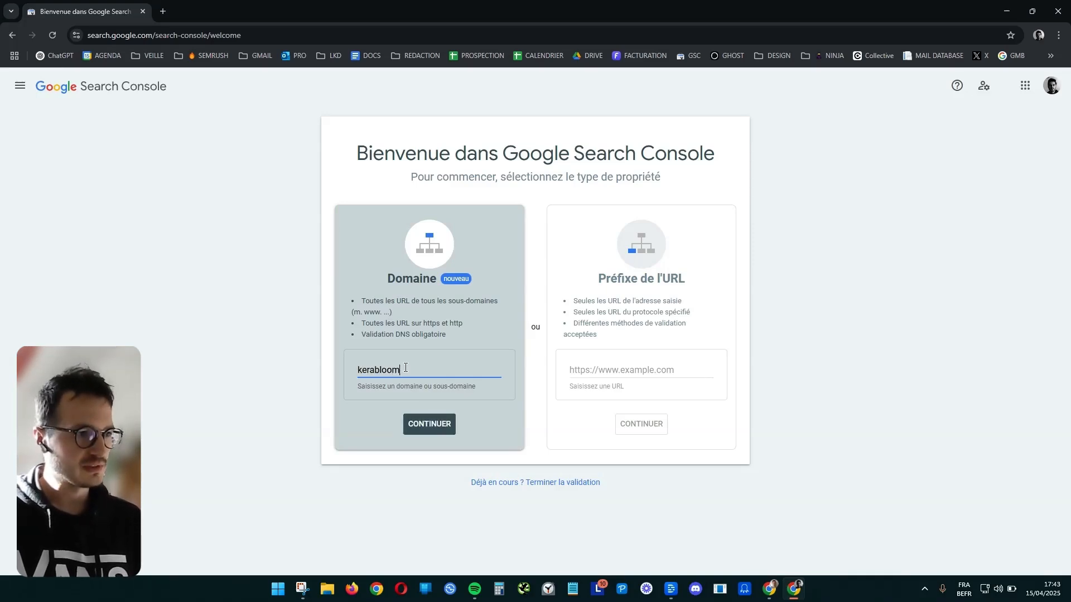
text(.fr)
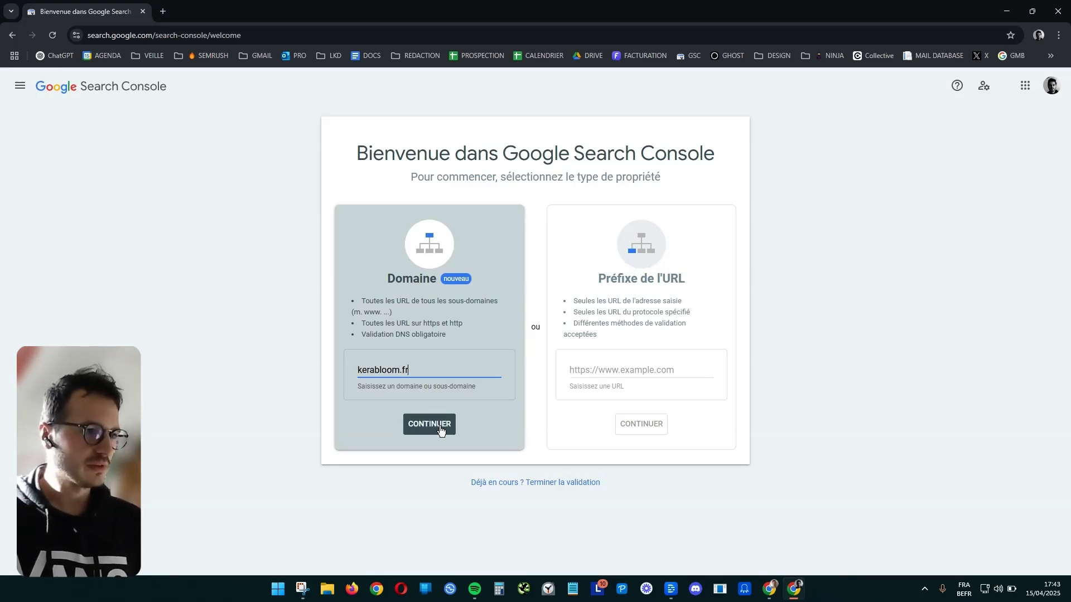
click(440, 428)
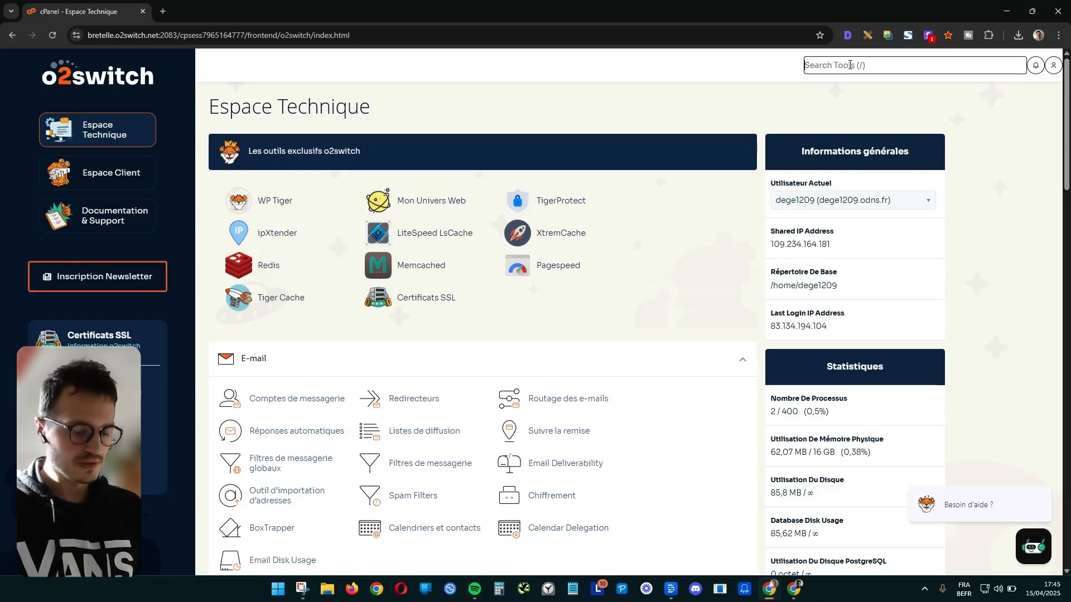
Step: In the o2switch cPanel, search the tools for "dns", open the Zone Editor and manage the kerabloom.fr zone
text(dns)
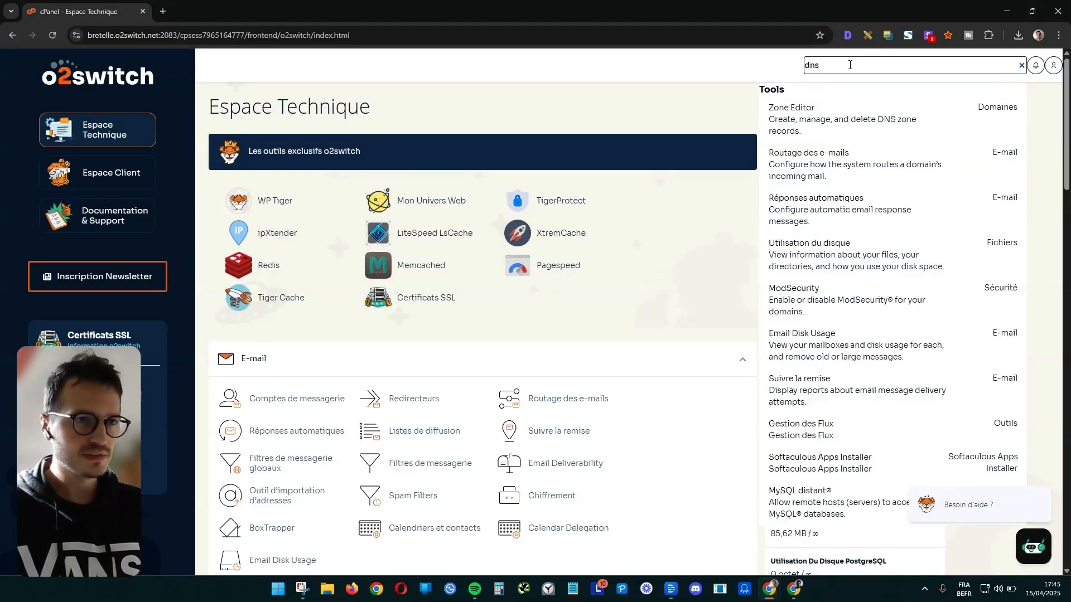
click(790, 118)
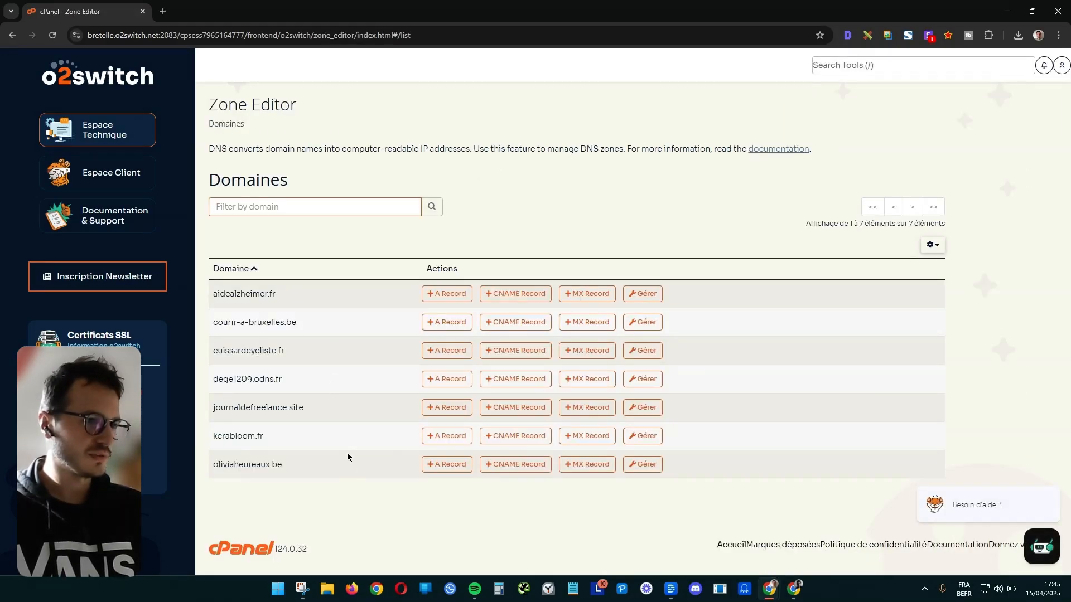
click(641, 436)
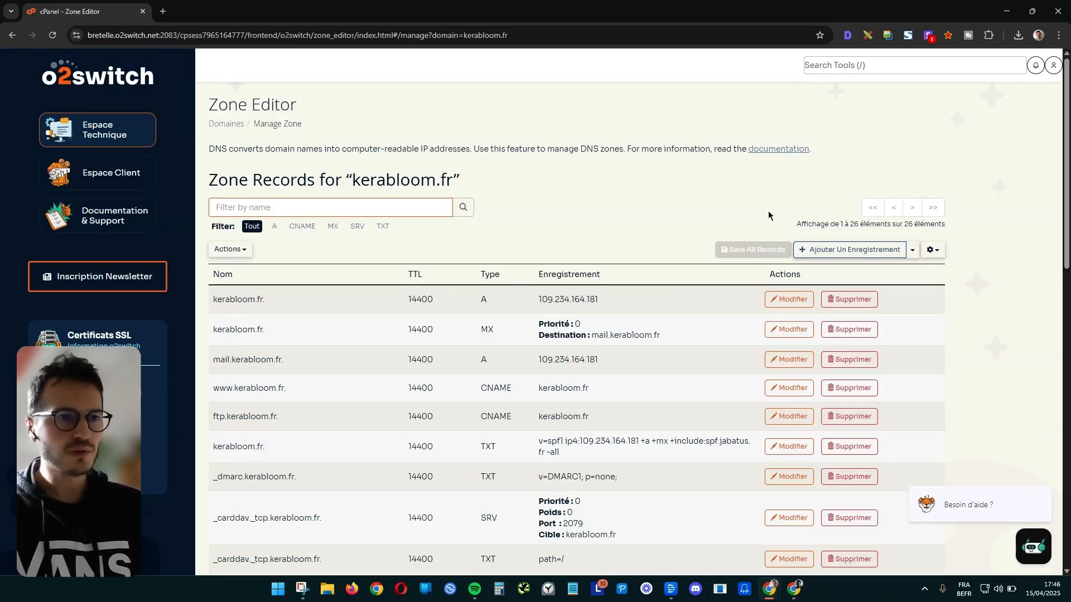
Step: Add a new TXT record to the kerabloom.fr zone and name it kerabloom.fr
scroll(494, 293, down, 2)
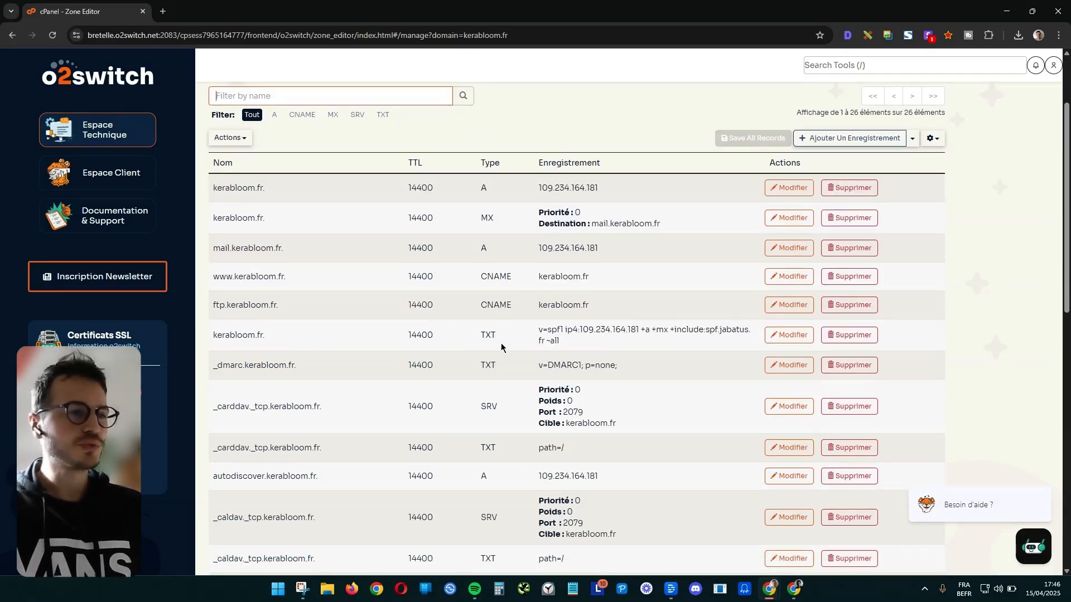
scroll(676, 331, up, 2)
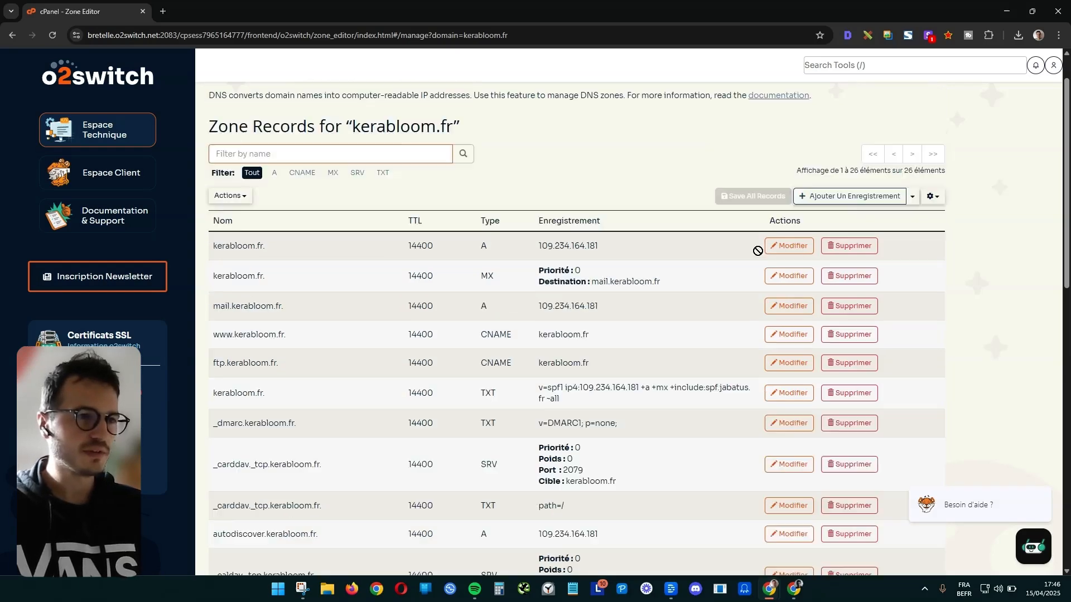
click(912, 250)
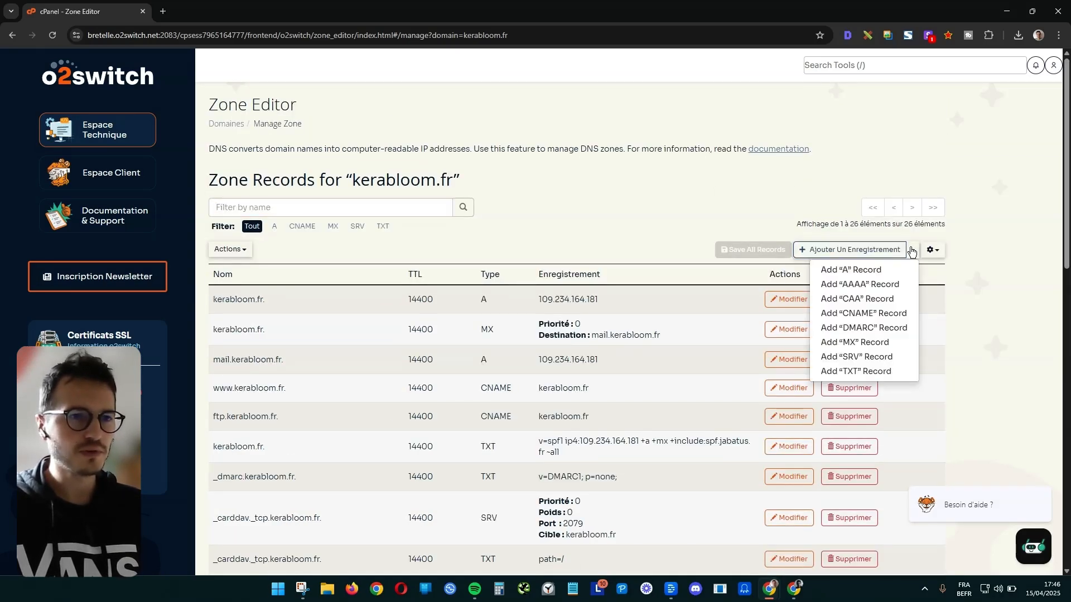
click(874, 376)
click(339, 299)
click(359, 272)
click(371, 300)
text(kerabloom.fr)
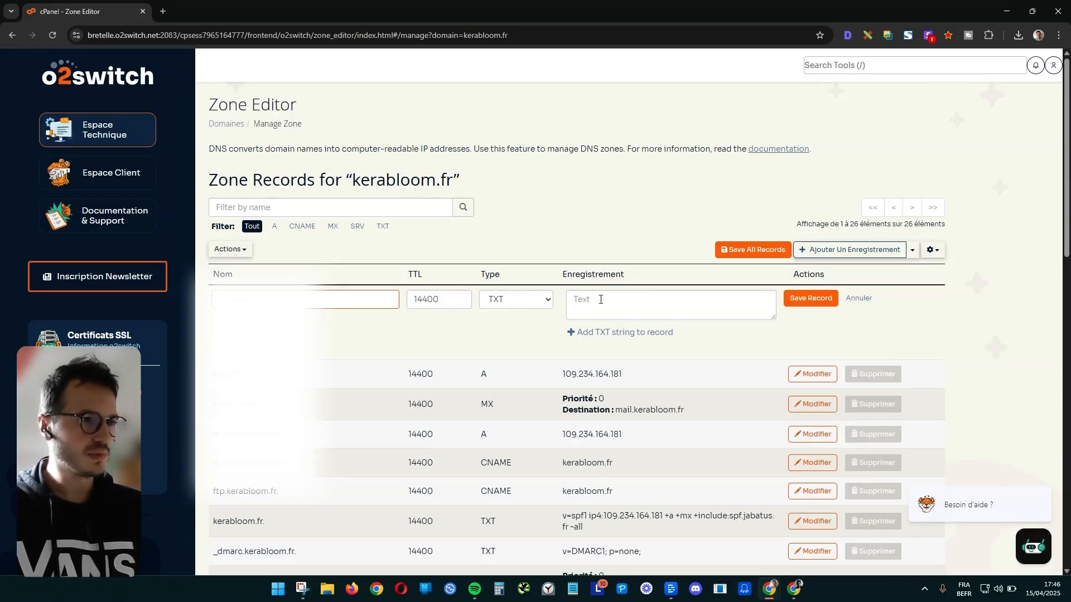
Step: Fill the TXT record's text with the Google site verification token and save the record
click(600, 300)
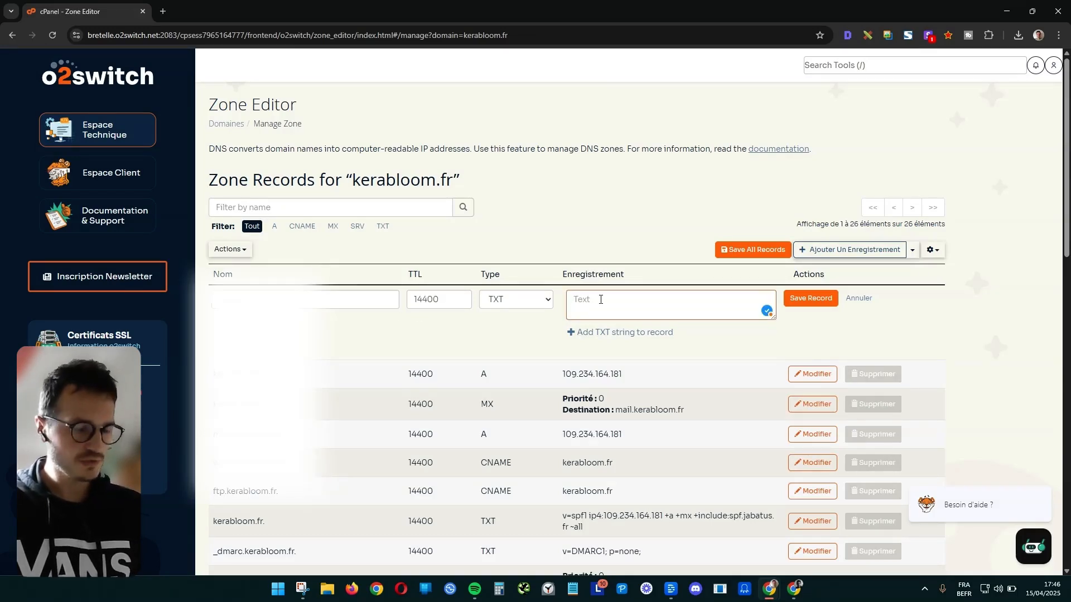
text(google-site-verification=PyqKODM4W3KeMe9NdOtwWptdmWS2F0AbbXNMb8Ux-5g)
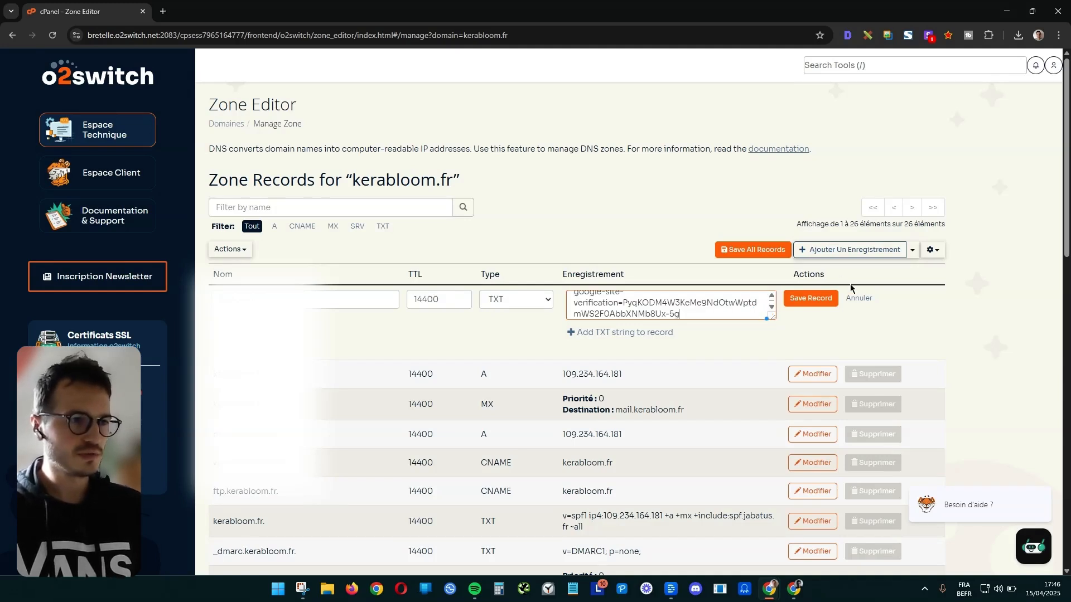
click(819, 303)
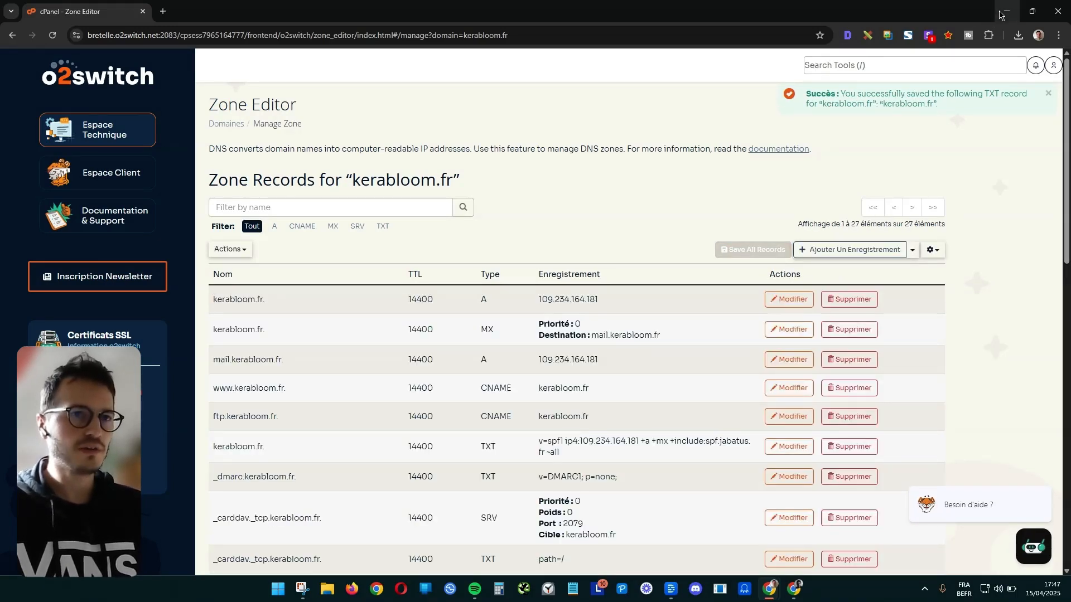
Step: Validate the kerabloom.fr domain property in Search Console and open it to review the indexing overview
click(1006, 11)
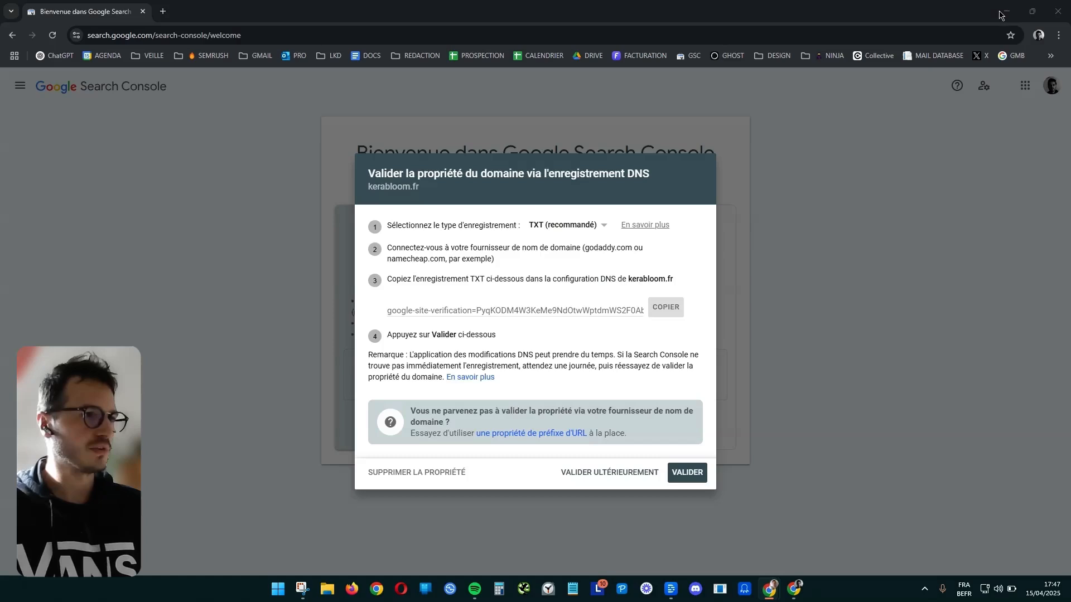
click(684, 474)
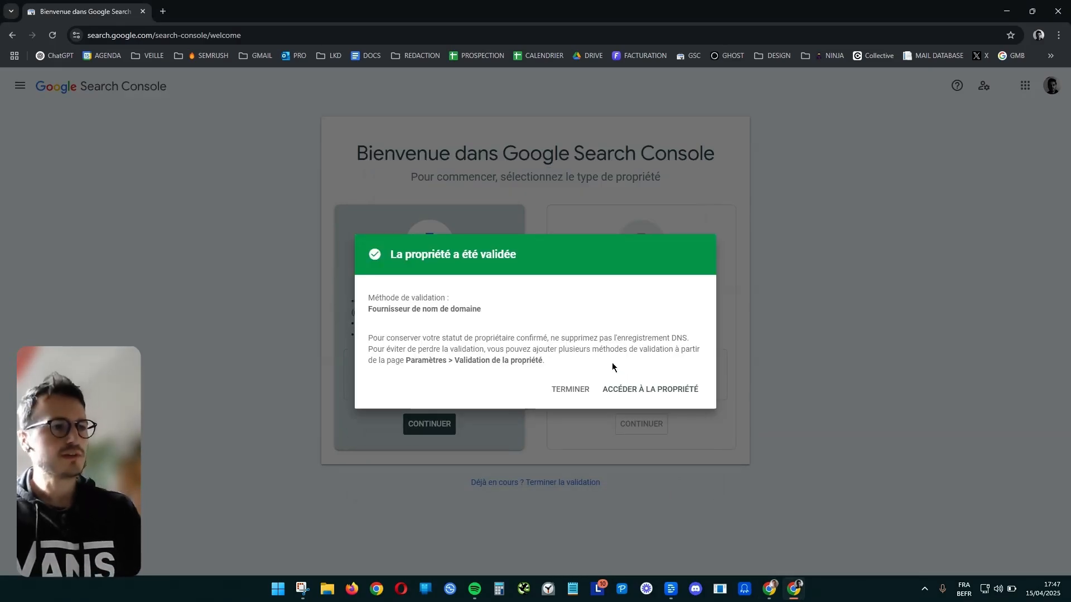
click(621, 394)
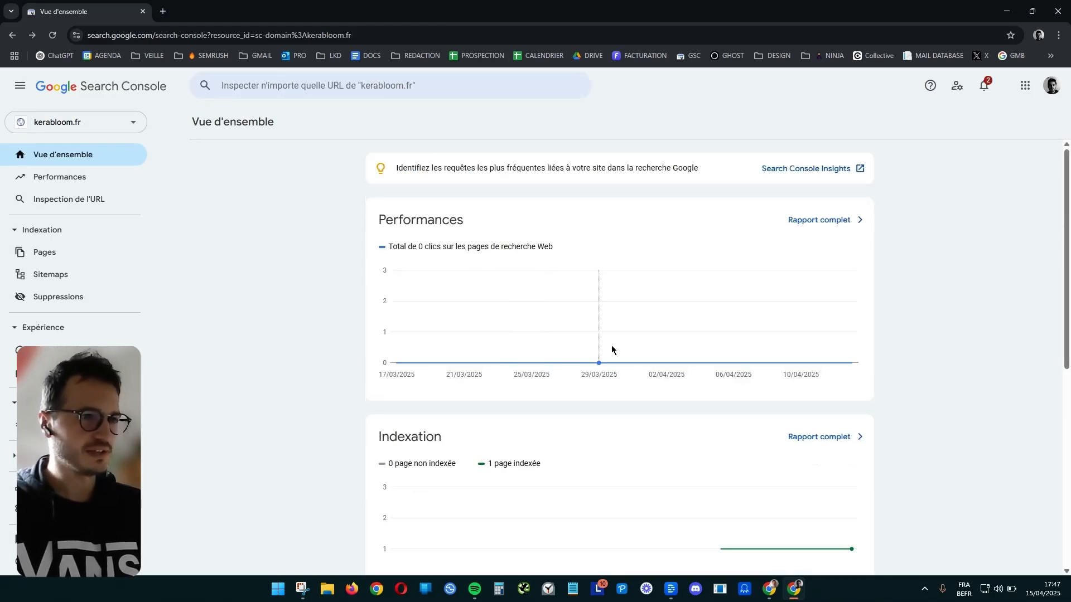
scroll(703, 343, down, 3)
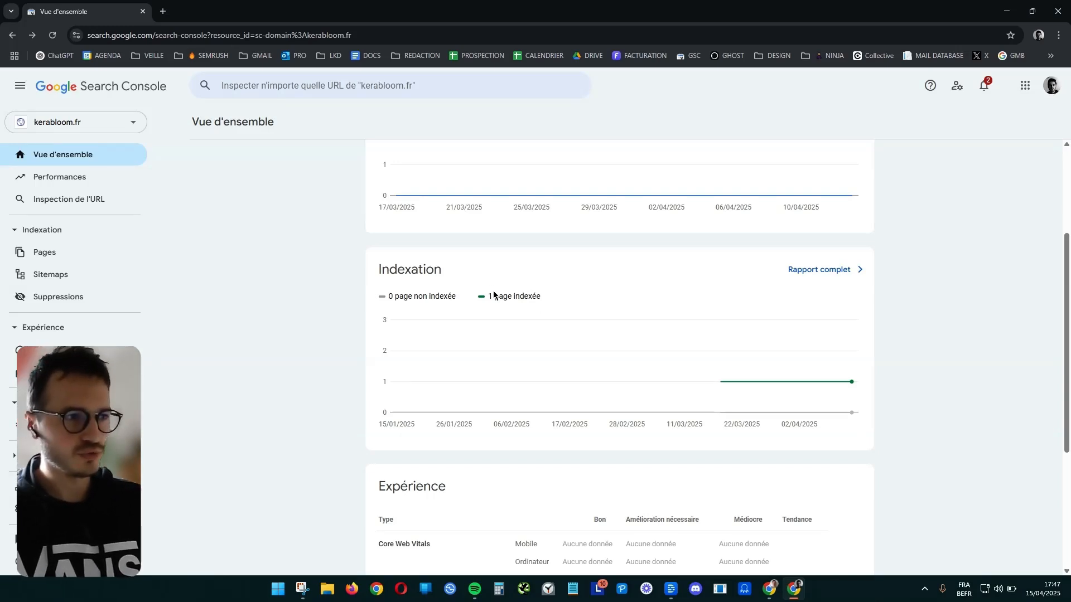
drag(489, 293, 539, 299)
click(538, 299)
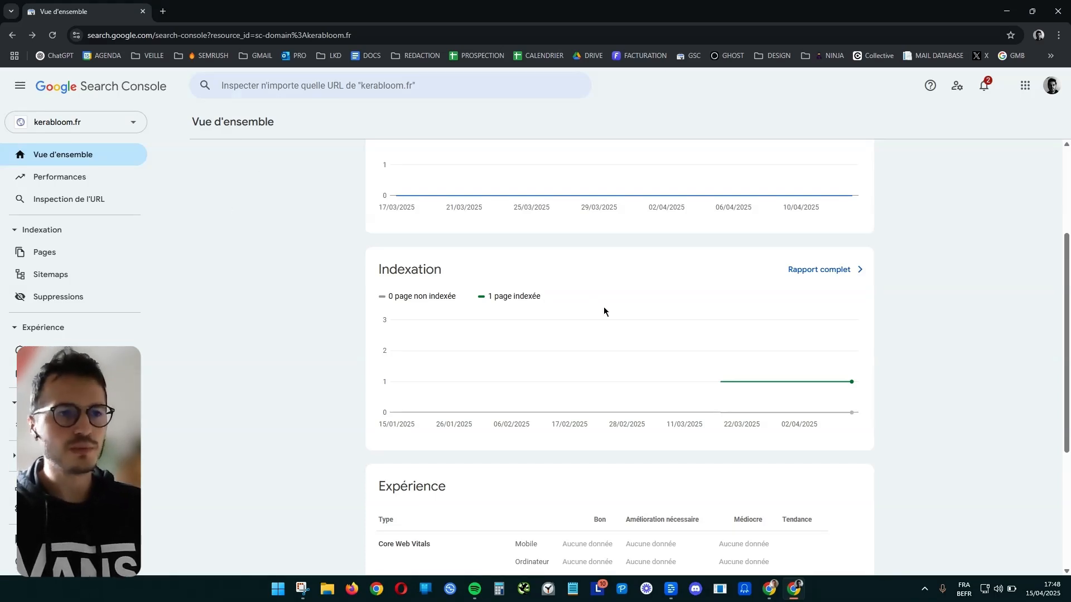
scroll(191, 290, up, 2)
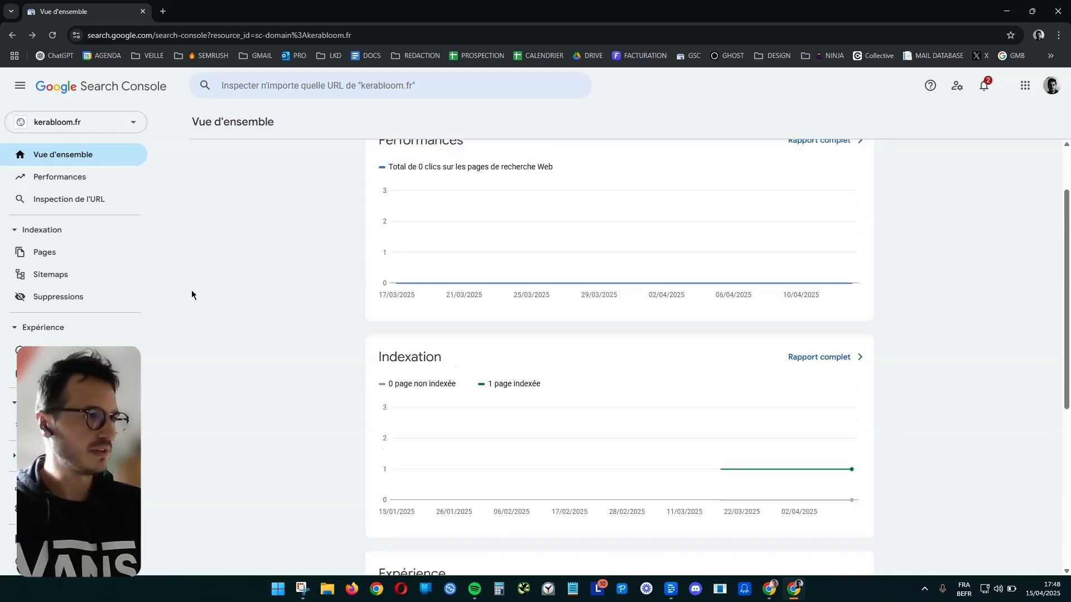
Step: Open the Sitemaps report for kerabloom.fr and check whether kerabloom.fr/sitemap.xml loads in a new browser tab
click(49, 274)
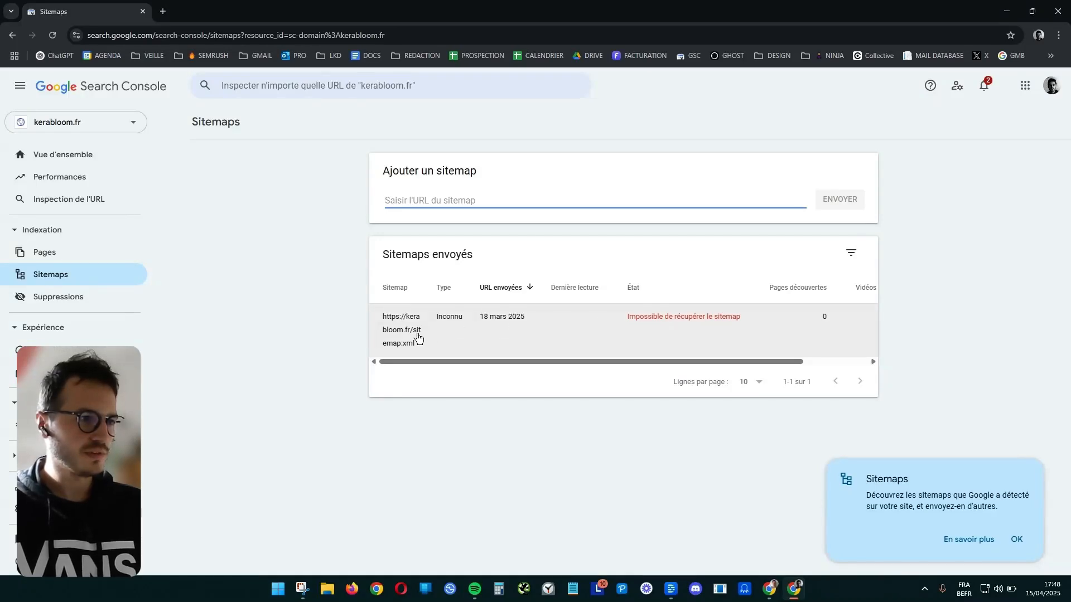
click(1016, 538)
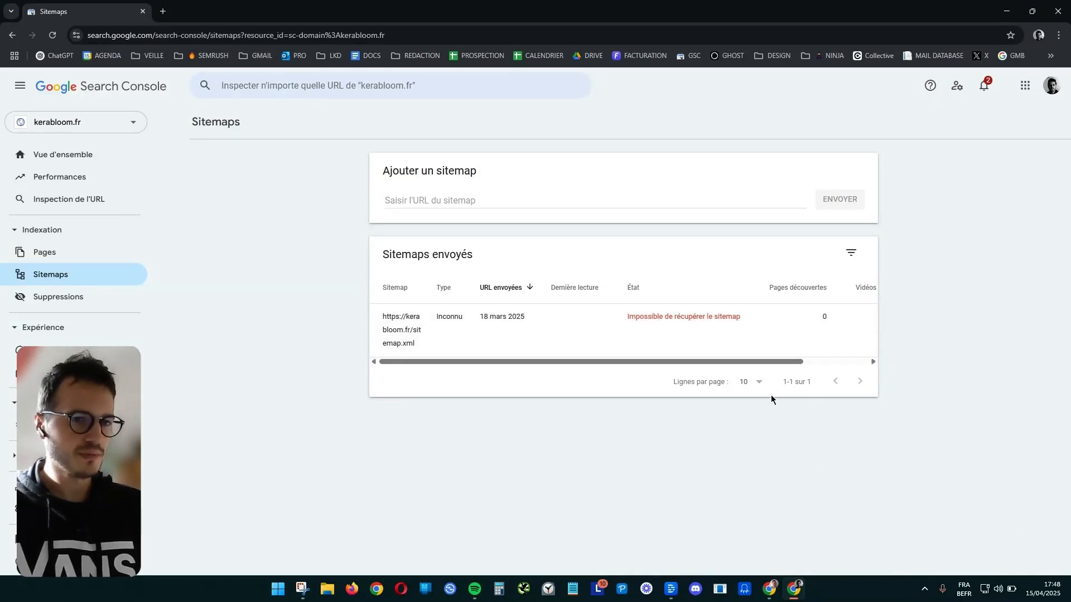
click(164, 12)
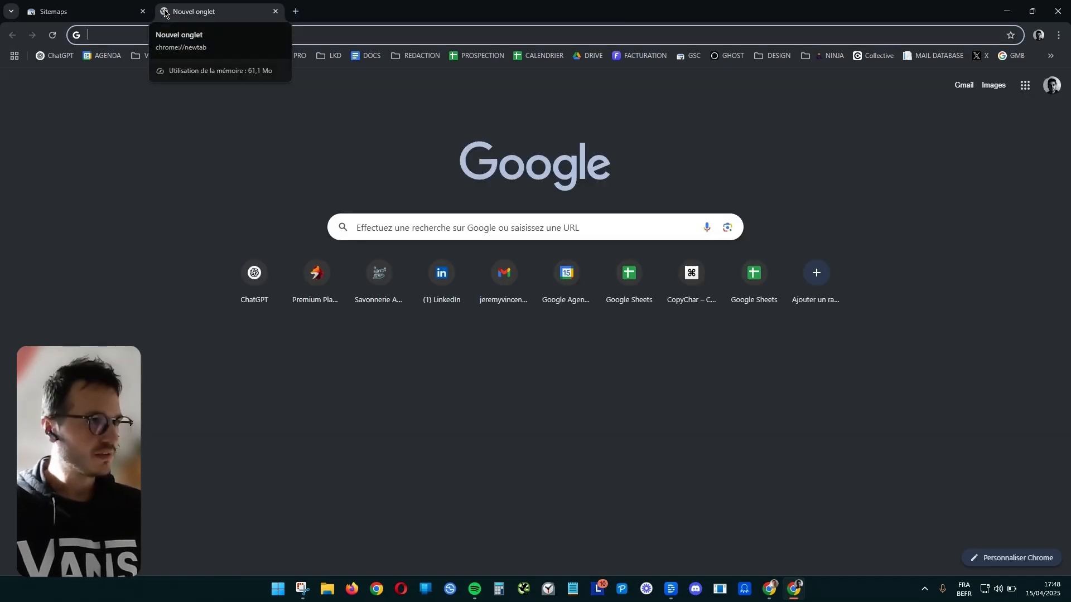
text(kerabl)
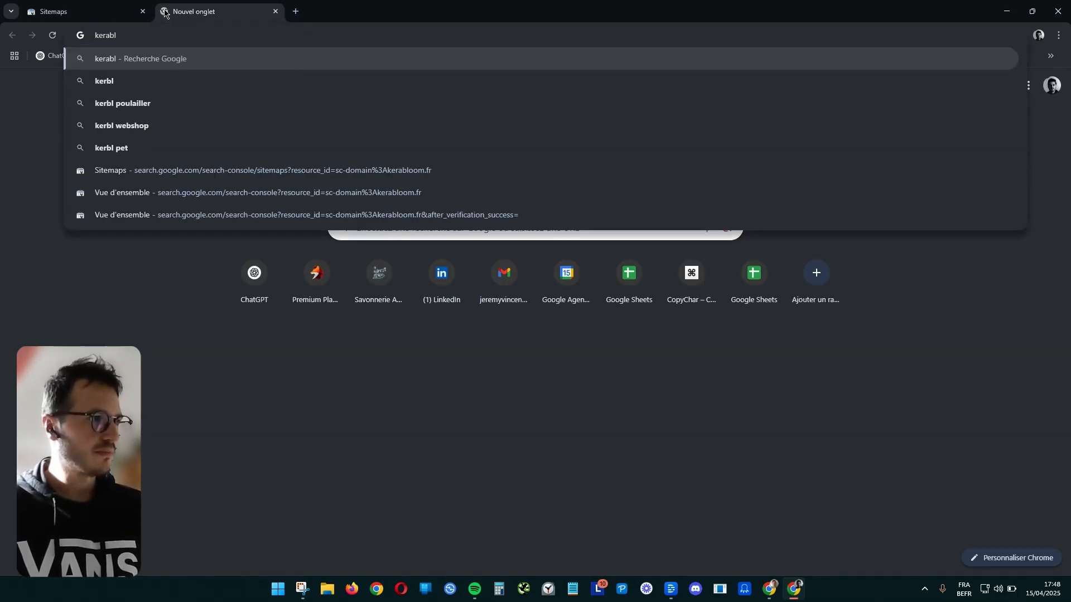
text(oom.f)
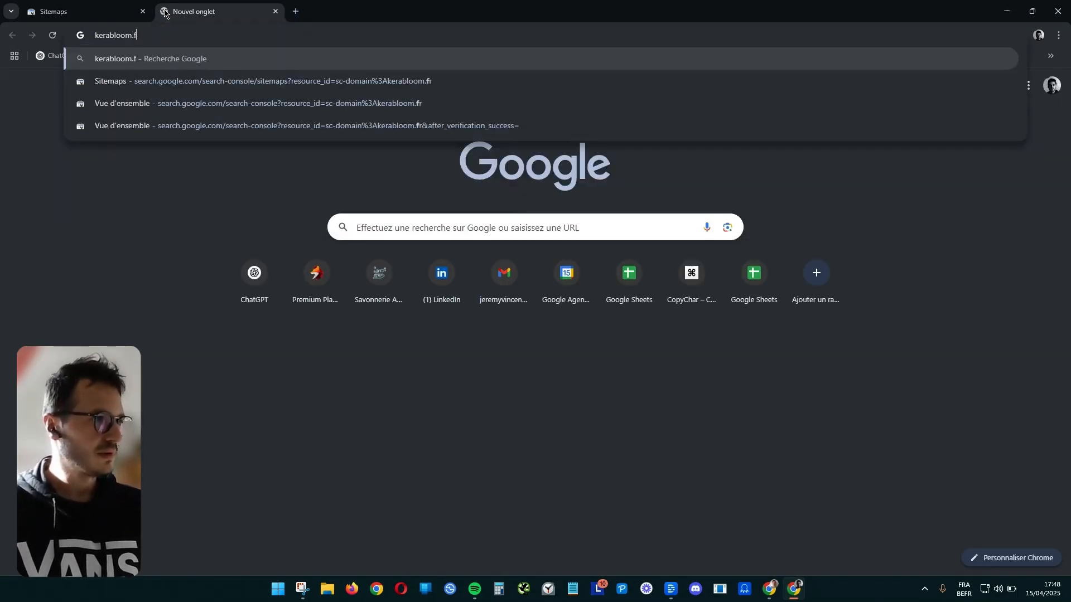
text(r/sitemap.xml)
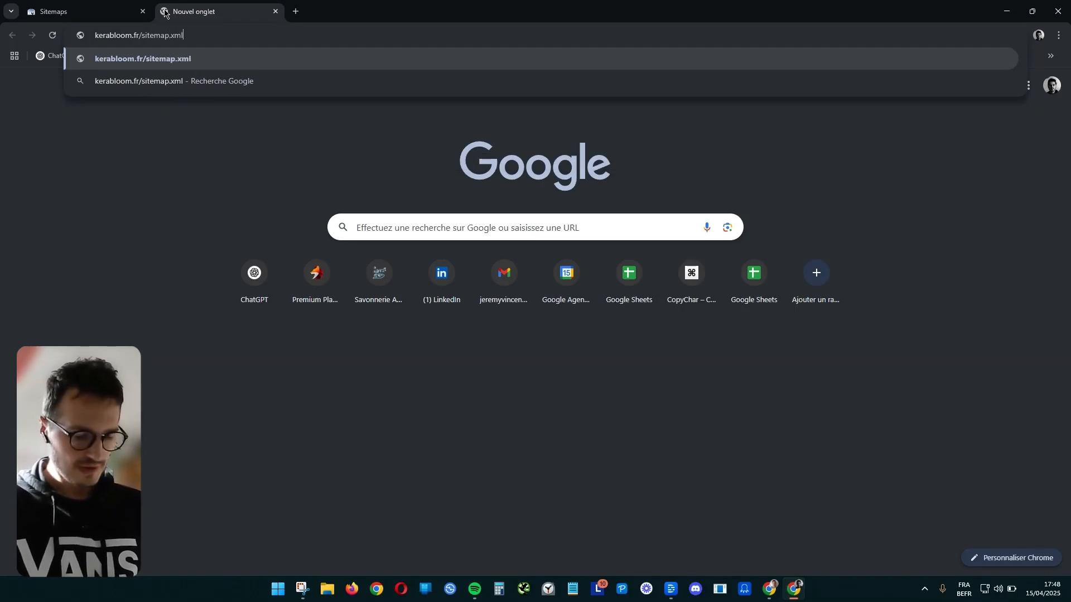
key(Return)
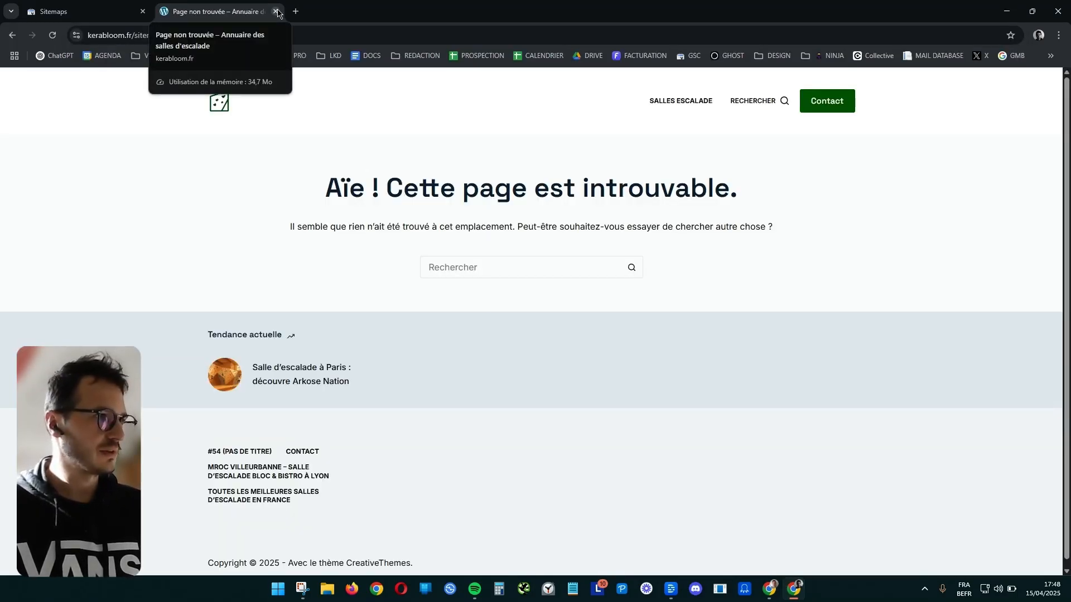
click(96, 19)
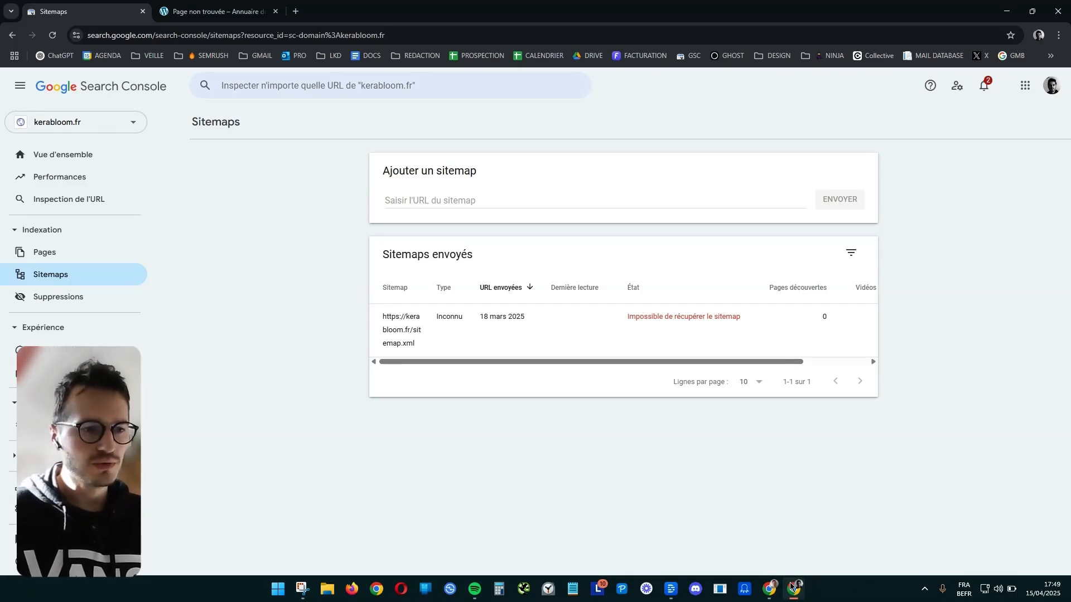
Step: Switch to the kerabloom.fr WordPress dashboard and search for new plugins matching "xml sitemap"
mouse_move(769, 588)
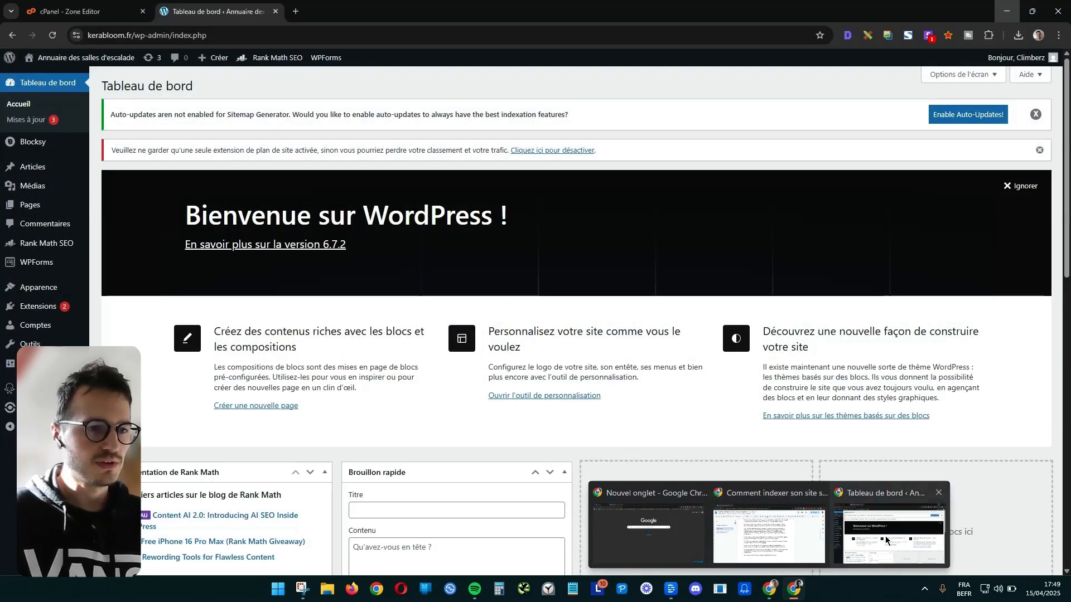
click(886, 540)
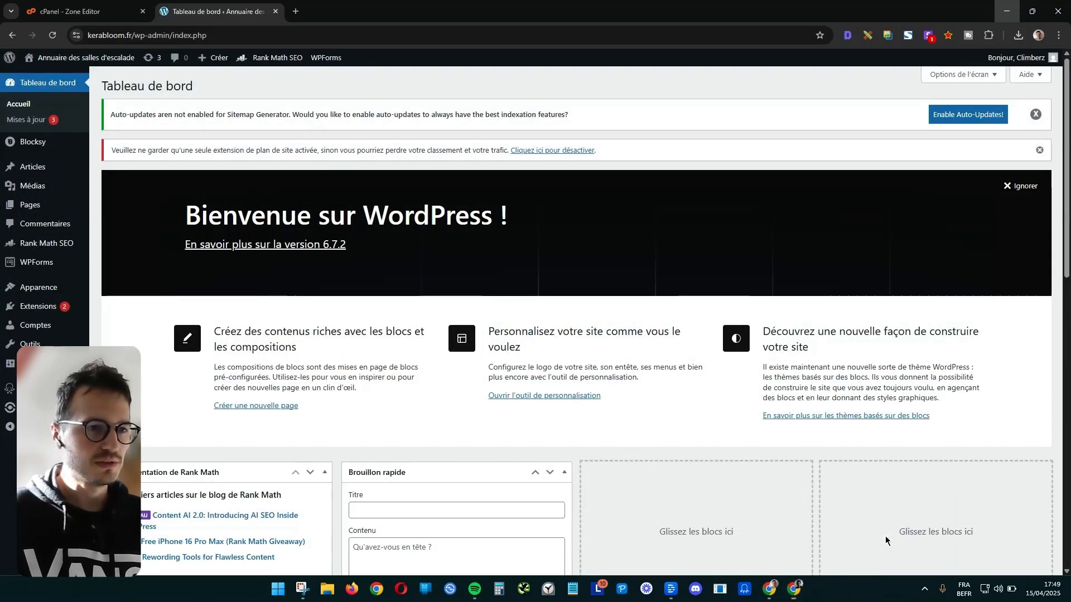
click(46, 306)
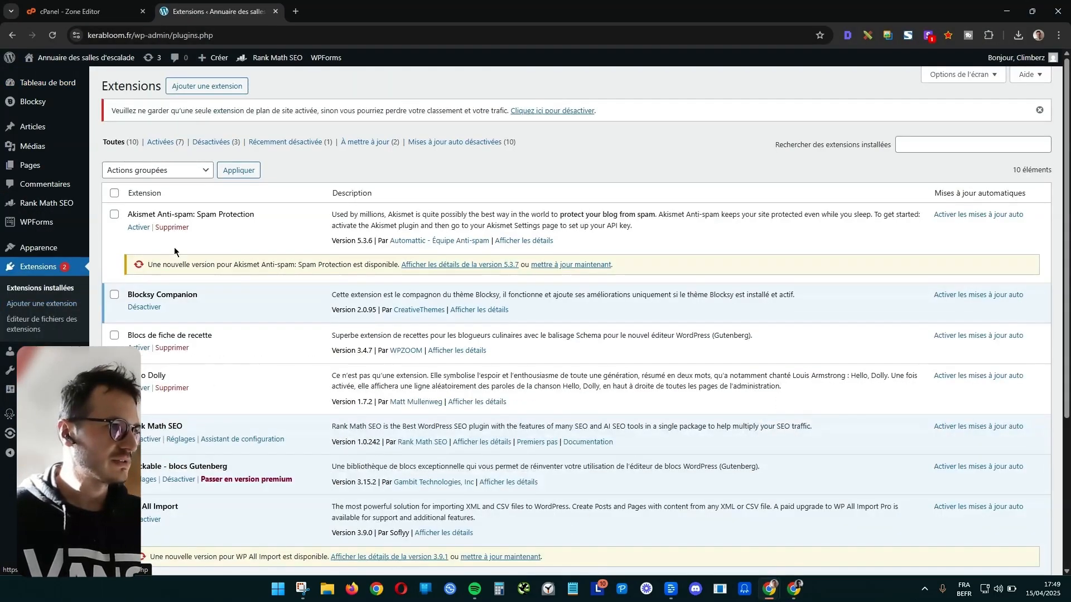
click(229, 85)
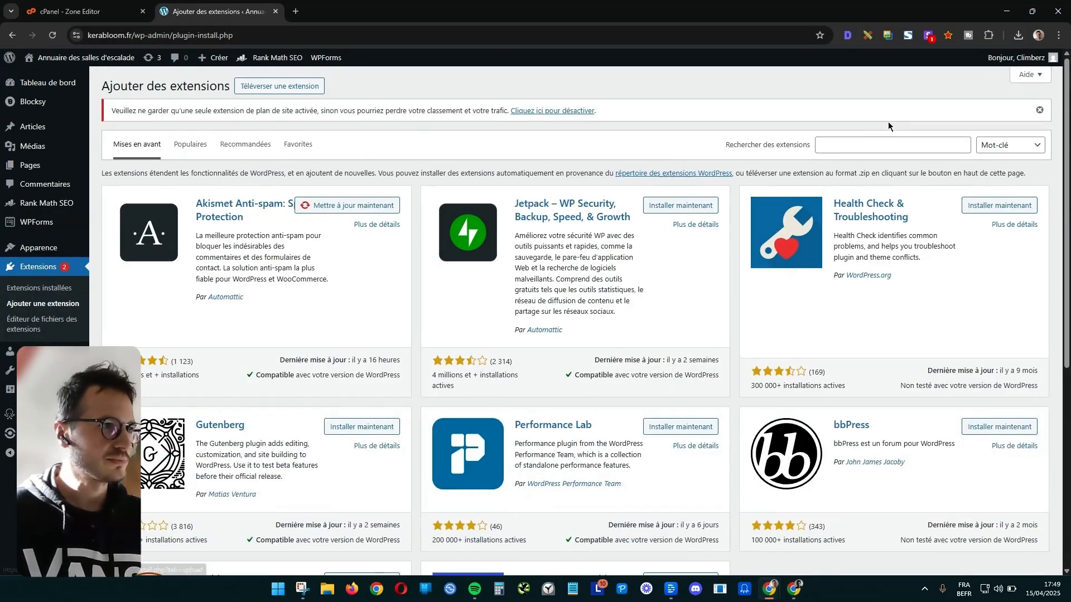
click(889, 144)
text(xml sitemap)
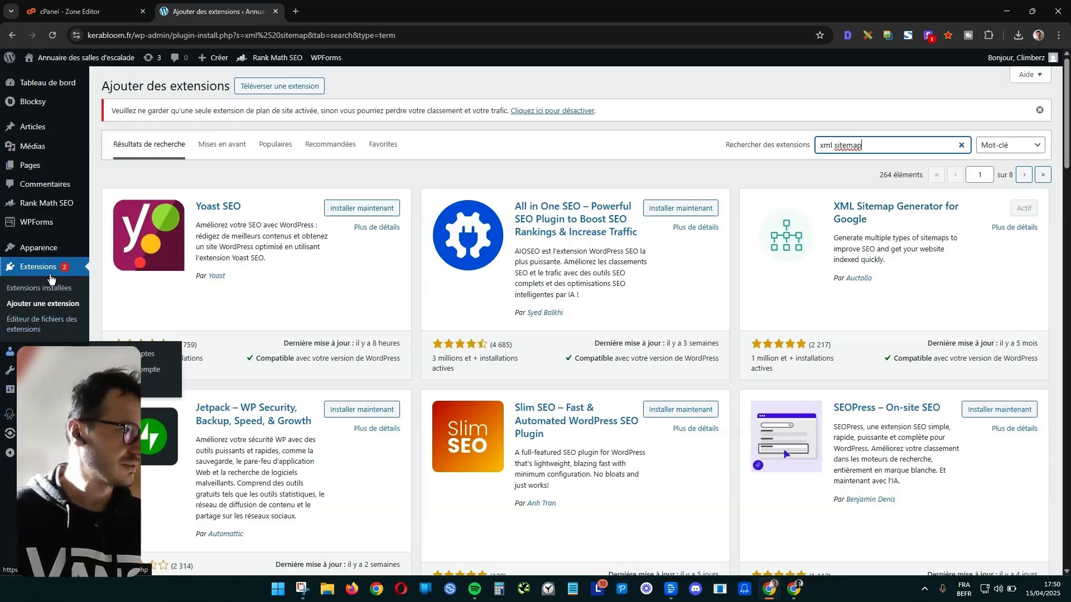
Step: Open the XML Sitemap Generator settings in WordPress, follow the sitemap index link and copy the sitemap's URL
click(39, 386)
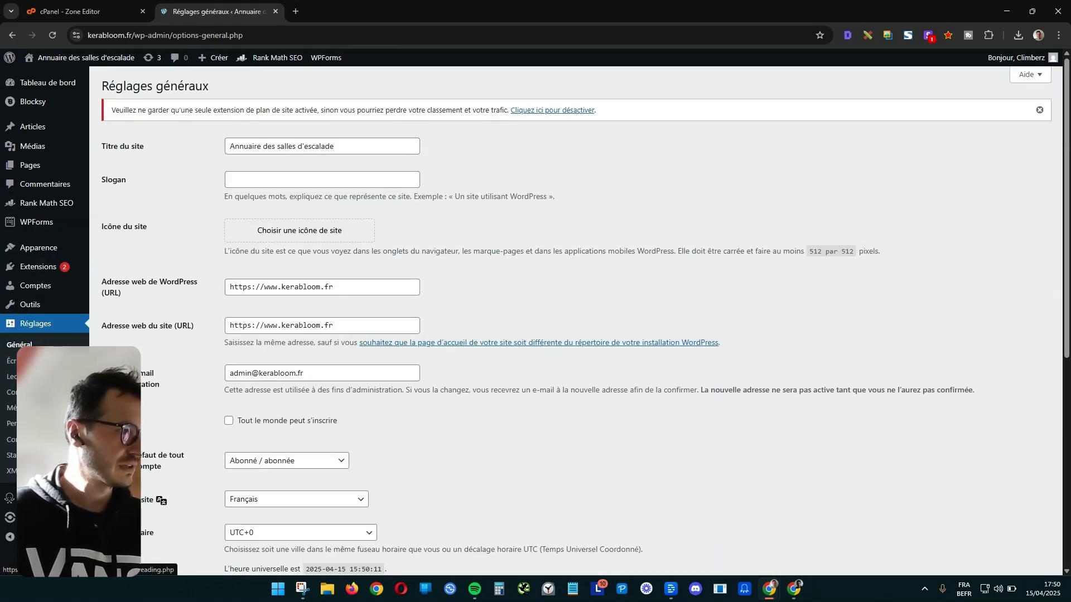
click(11, 470)
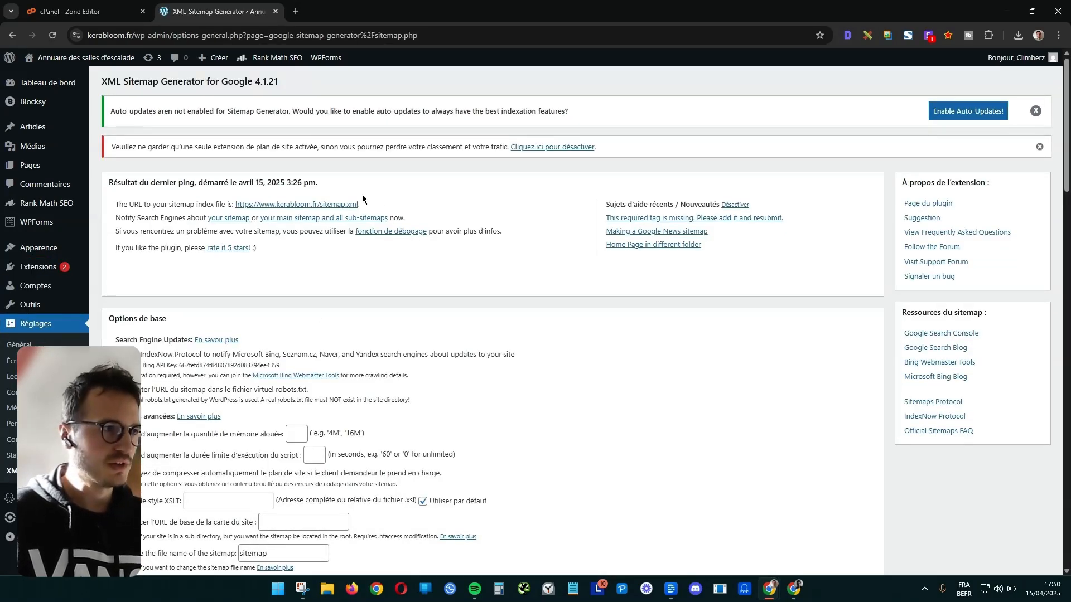
click(276, 205)
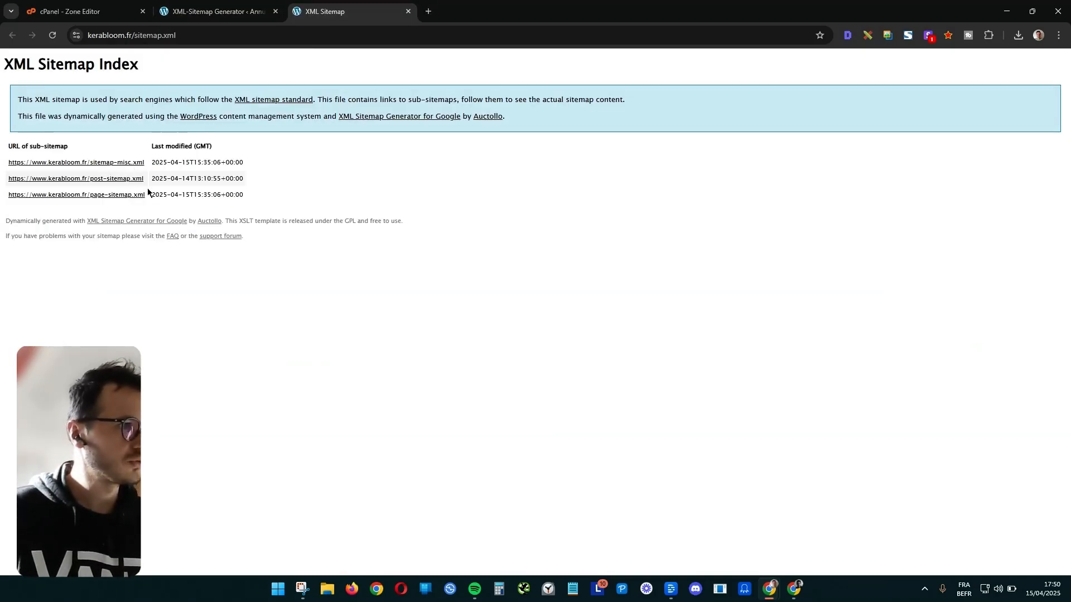
click(222, 37)
key(ctrl+c)
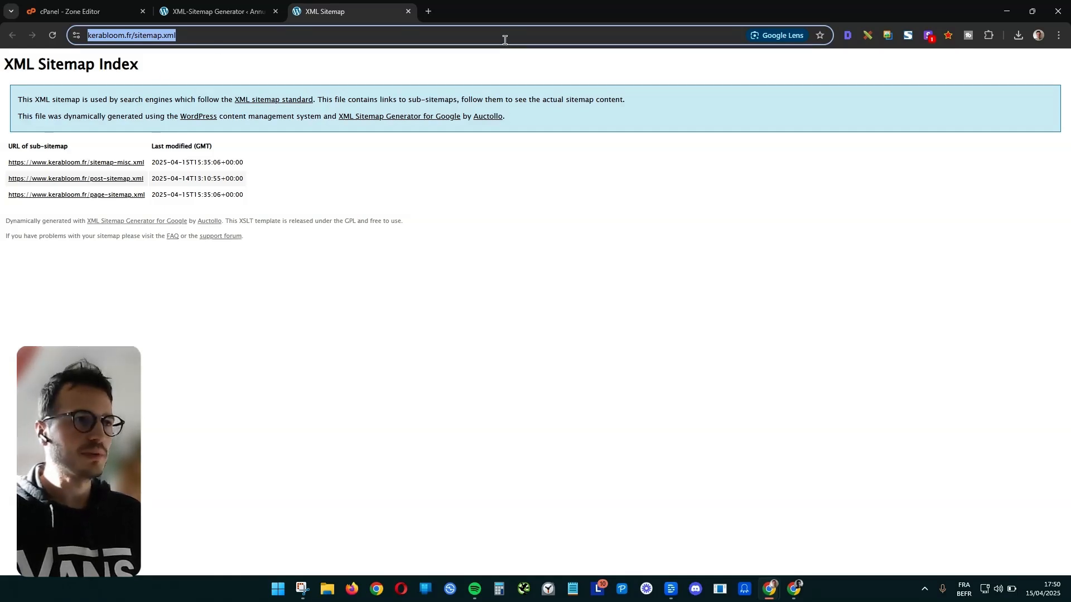
click(1006, 11)
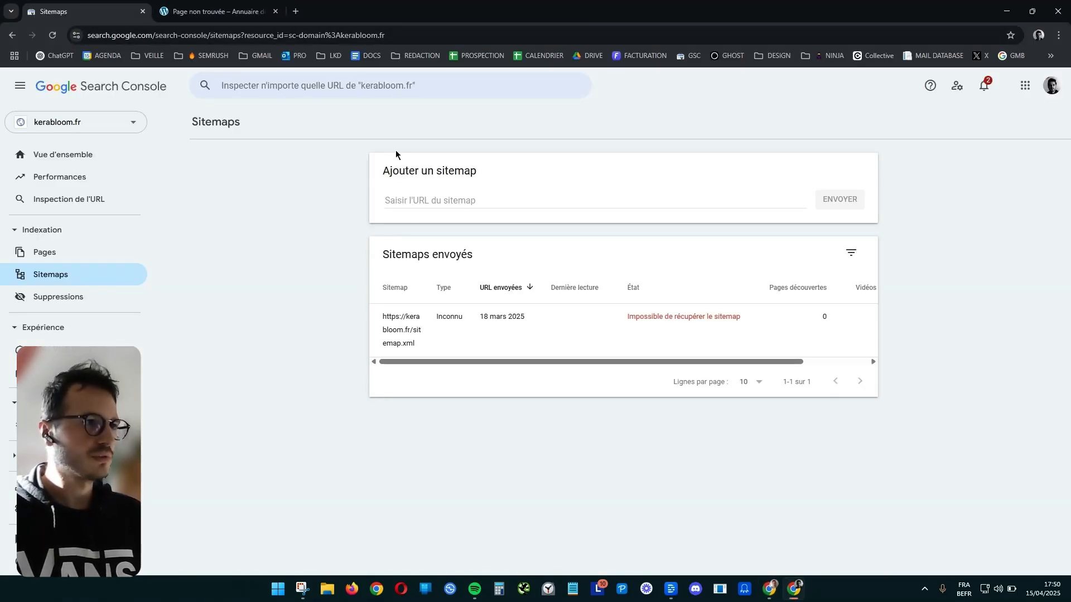
click(446, 197)
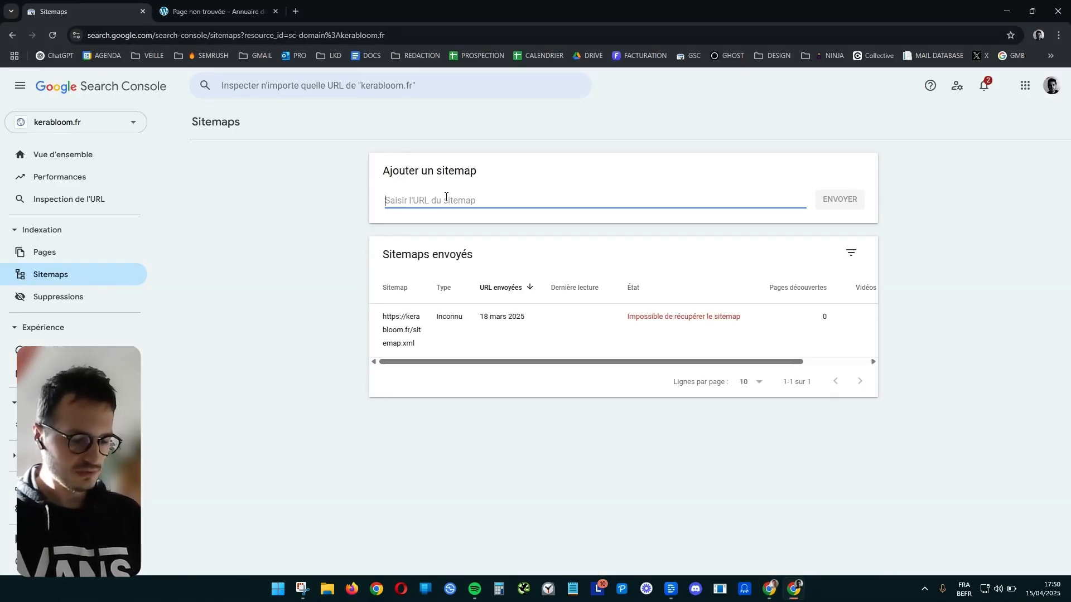
key(ctrl+v)
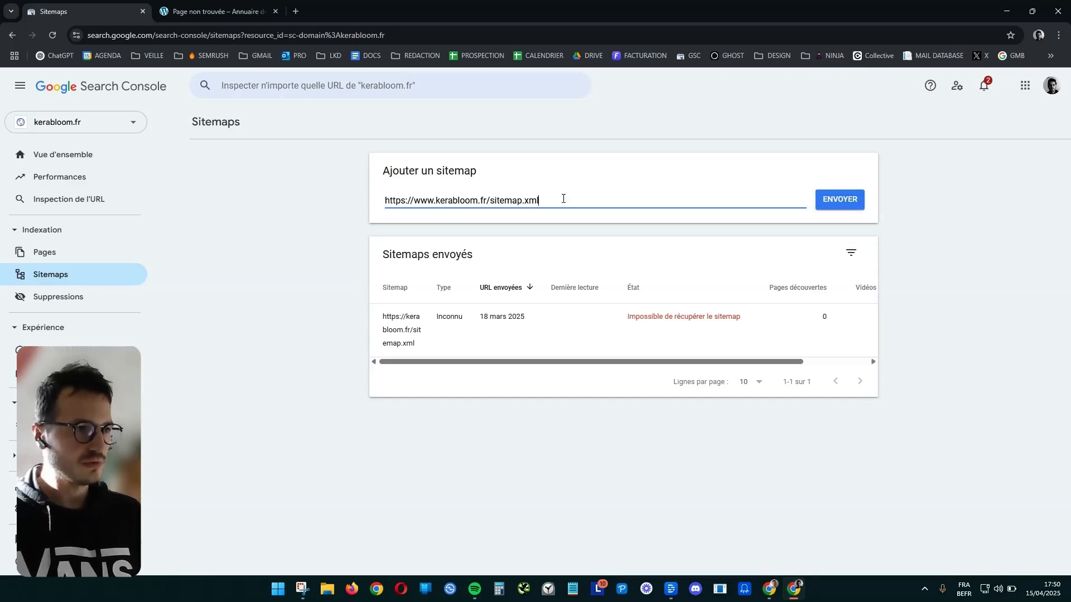
click(831, 209)
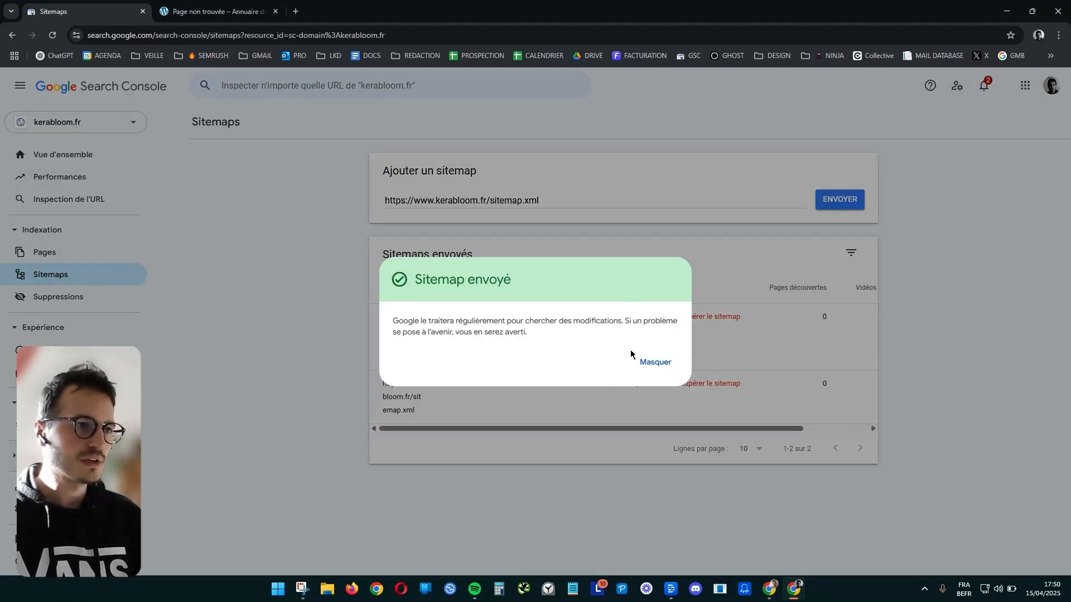
click(641, 360)
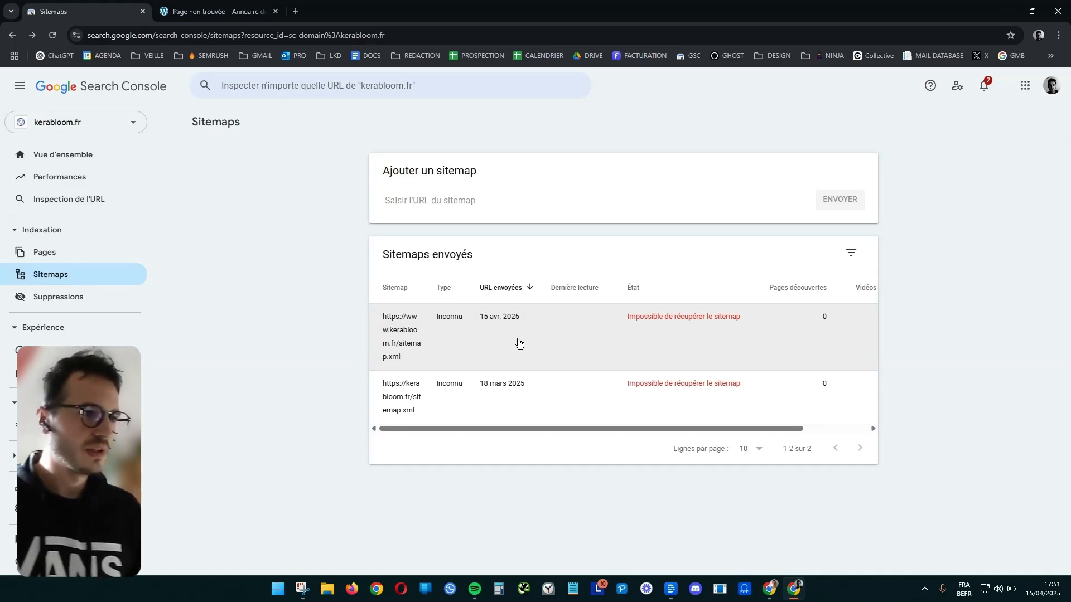
click(48, 251)
click(53, 278)
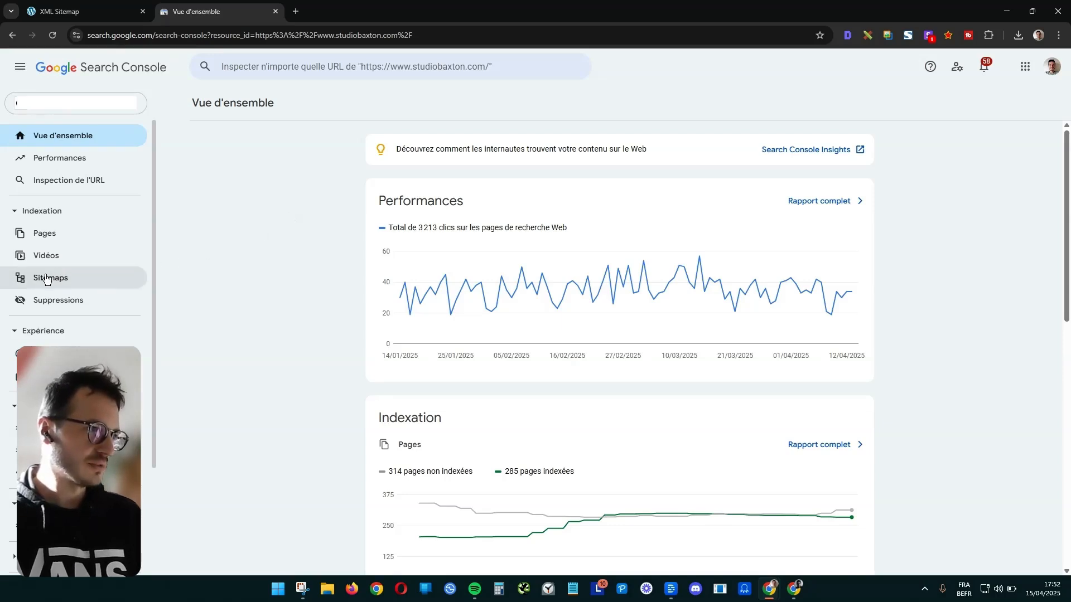
click(56, 233)
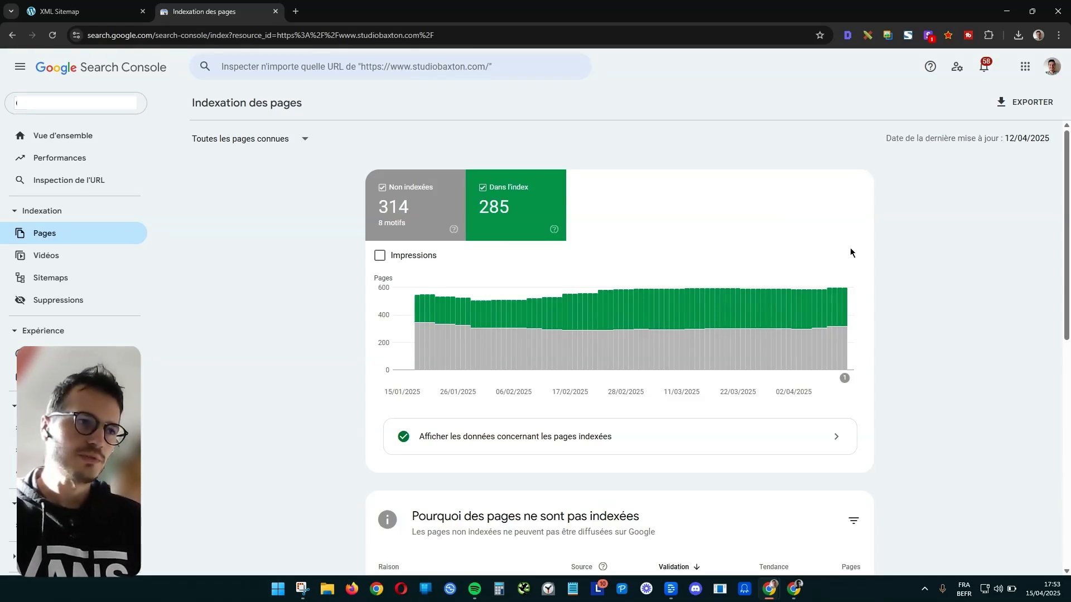
mouse_move(844, 303)
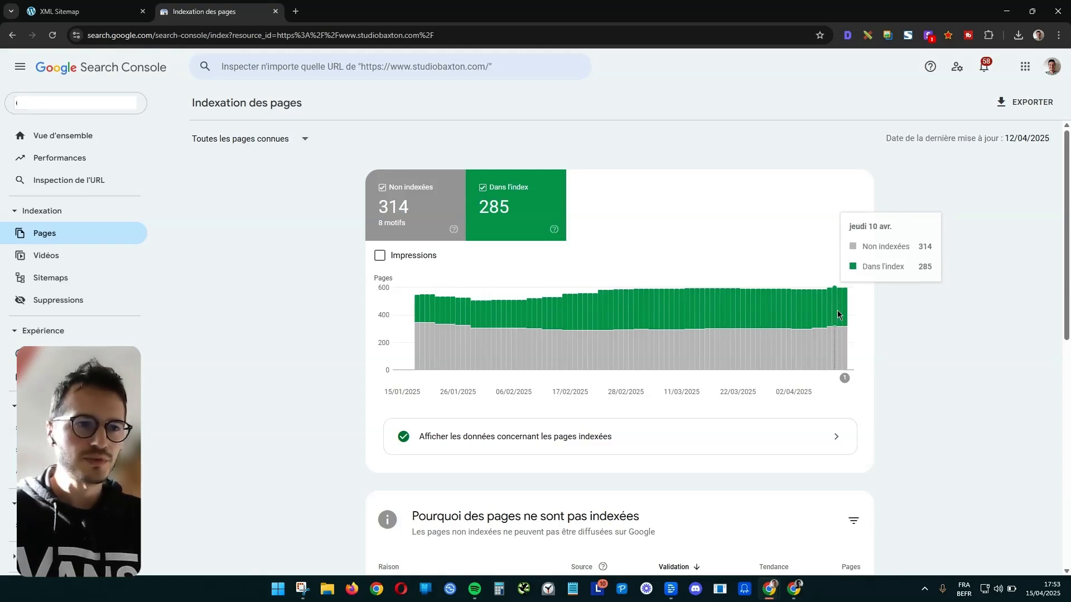
Step: Filter the indexing report to all submitted pages, inspect the chart, and switch back to all known pages
click(307, 141)
click(304, 144)
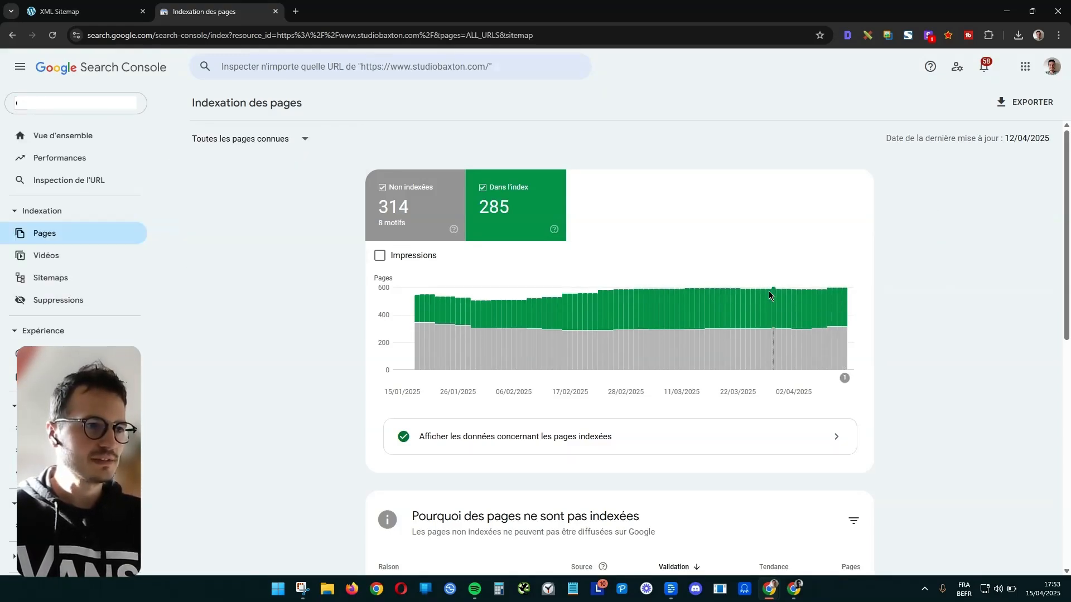
click(266, 144)
click(263, 172)
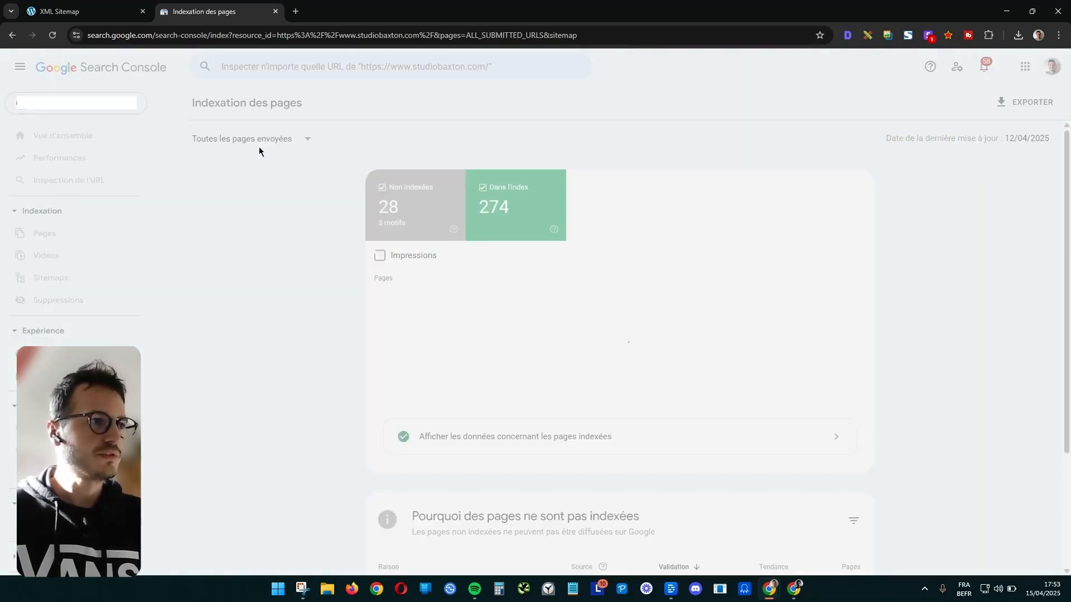
mouse_move(846, 312)
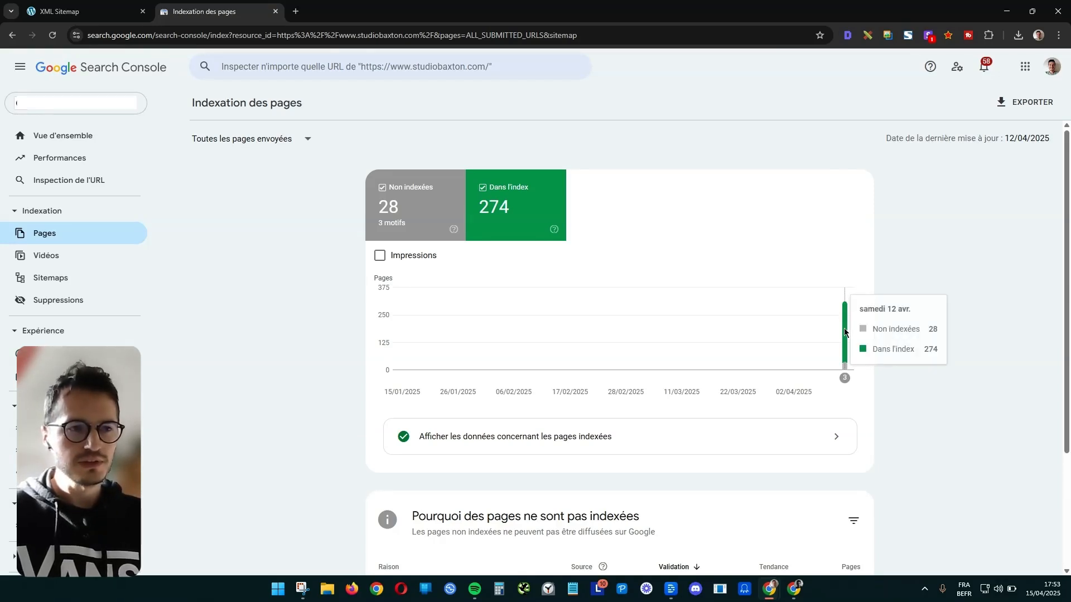
click(216, 137)
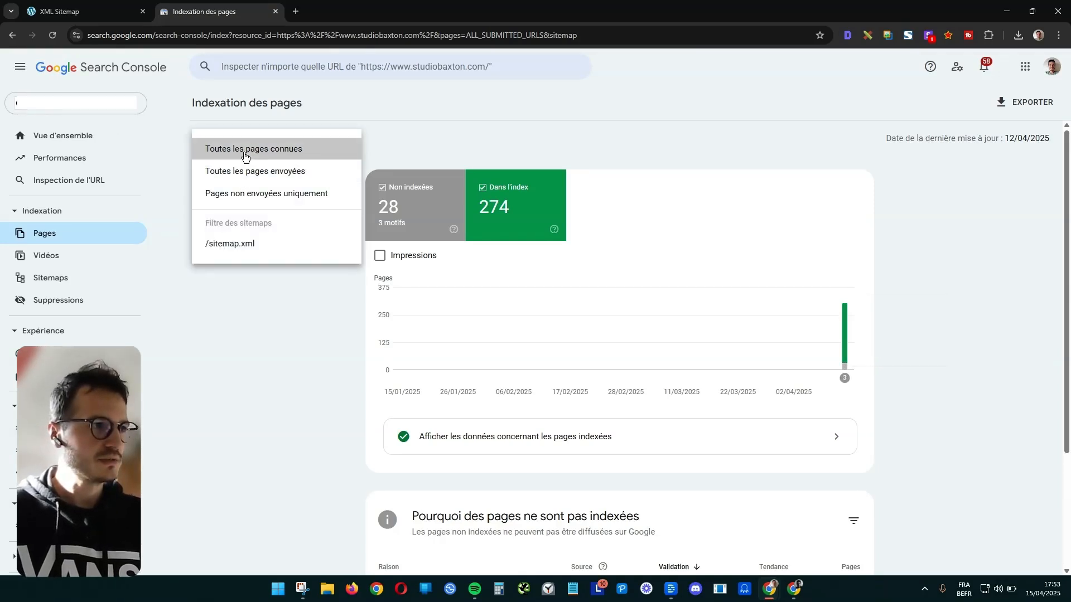
click(246, 155)
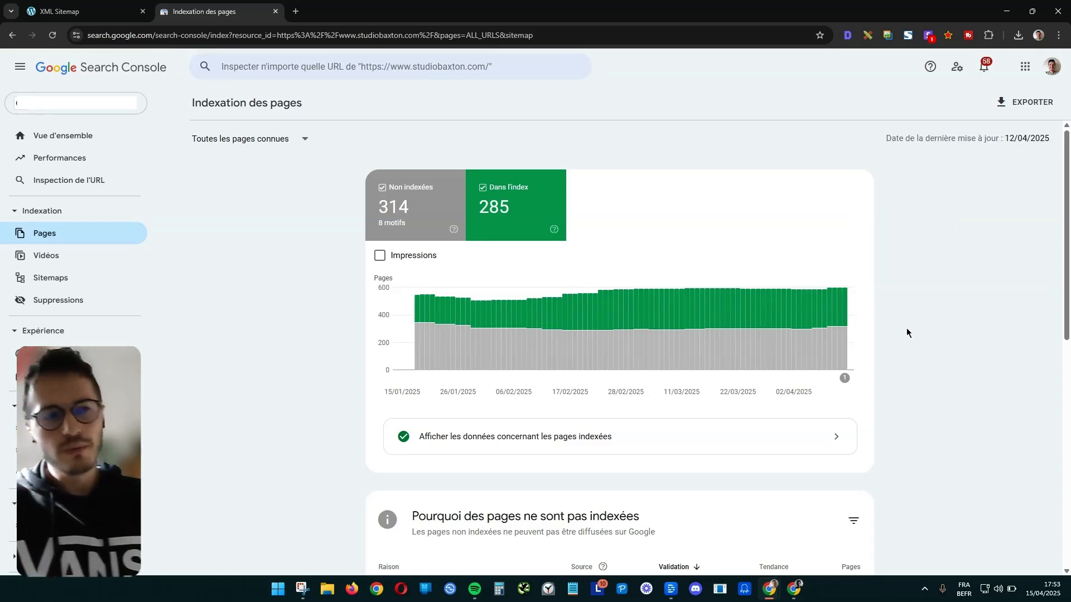
Step: Examine the listed reasons why pages are not indexed in the page indexing report
scroll(905, 346, down, 4)
scroll(904, 365, down, 2)
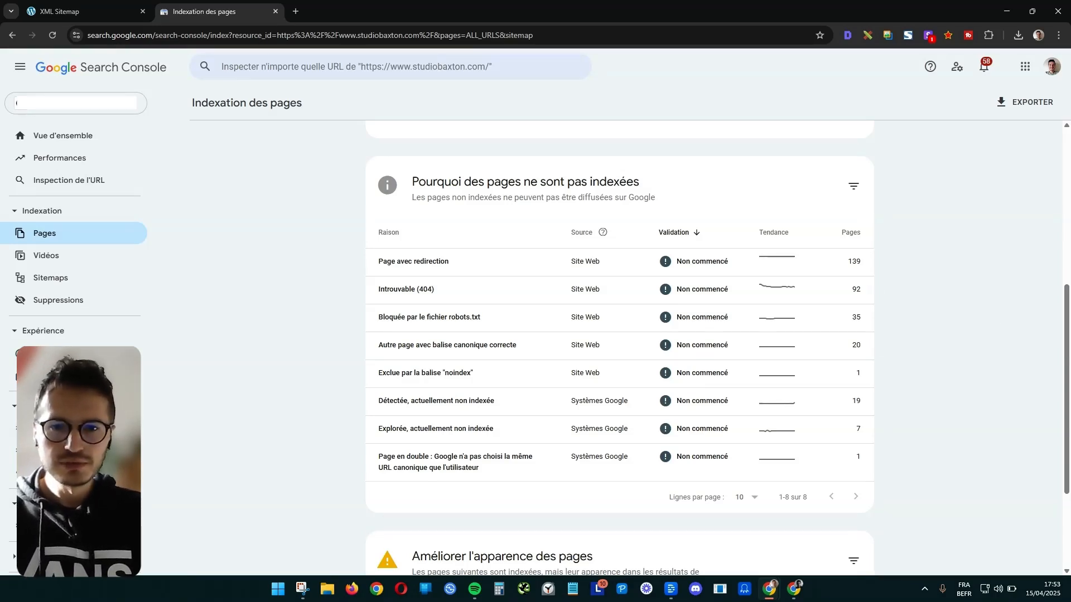
scroll(308, 294, up, 1)
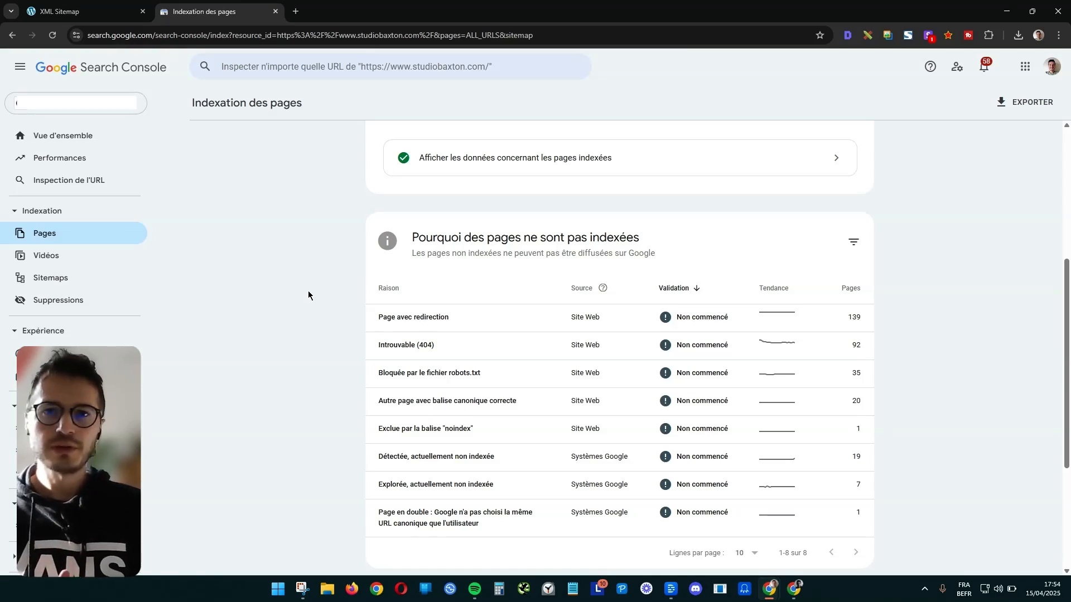